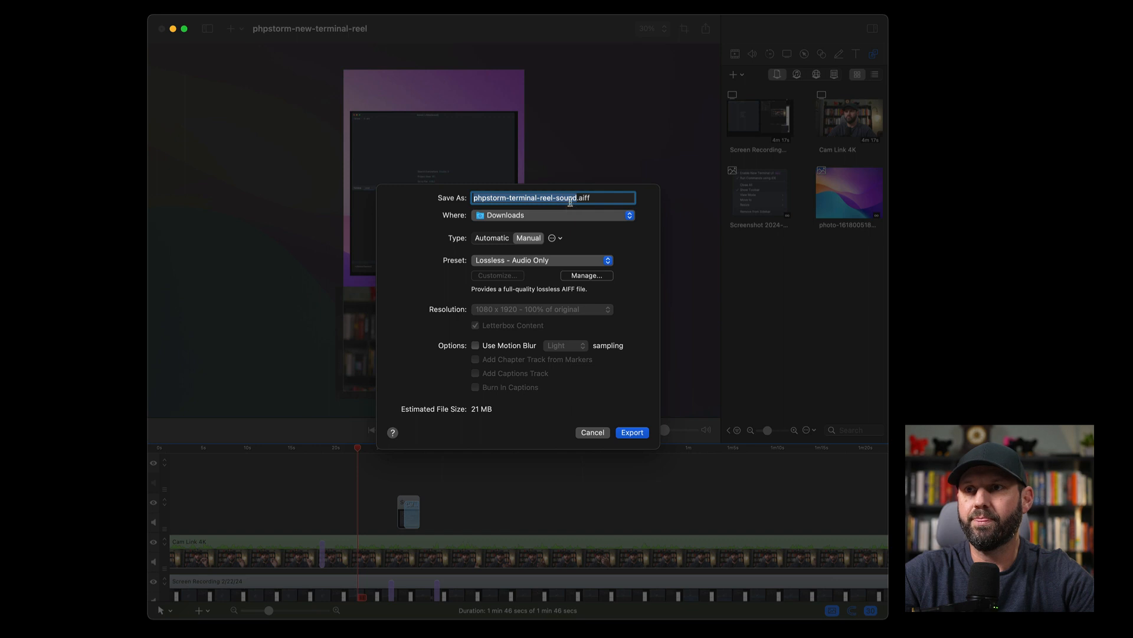
- Export phpstorm-terminal-reel-sound.aiff into a new folder named "test" inside Downloads
click(605, 219)
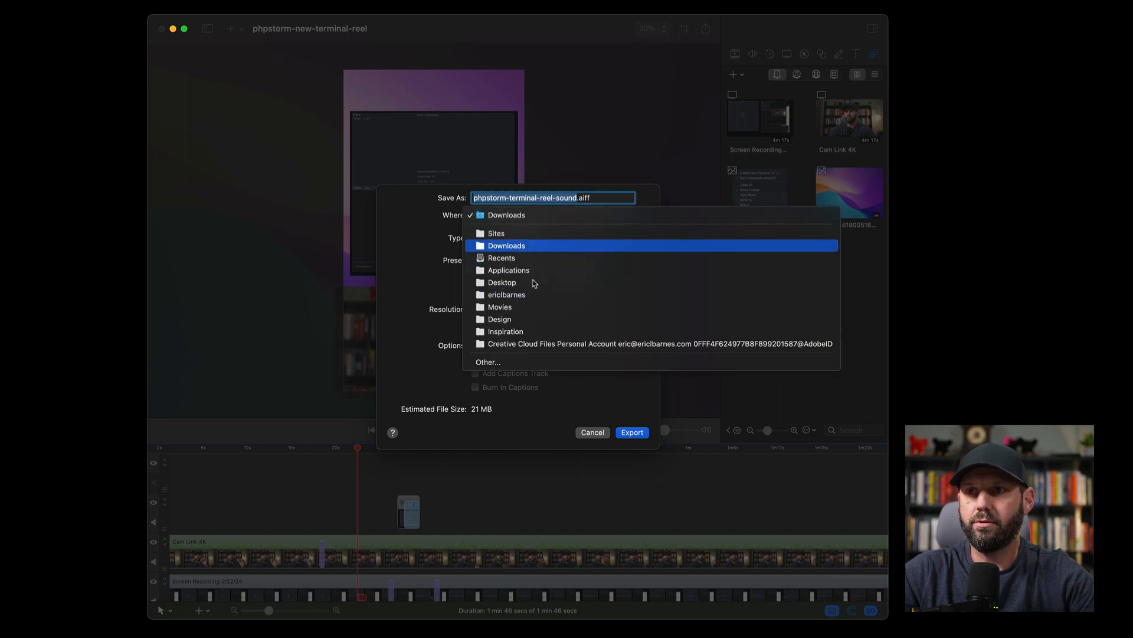
click(539, 362)
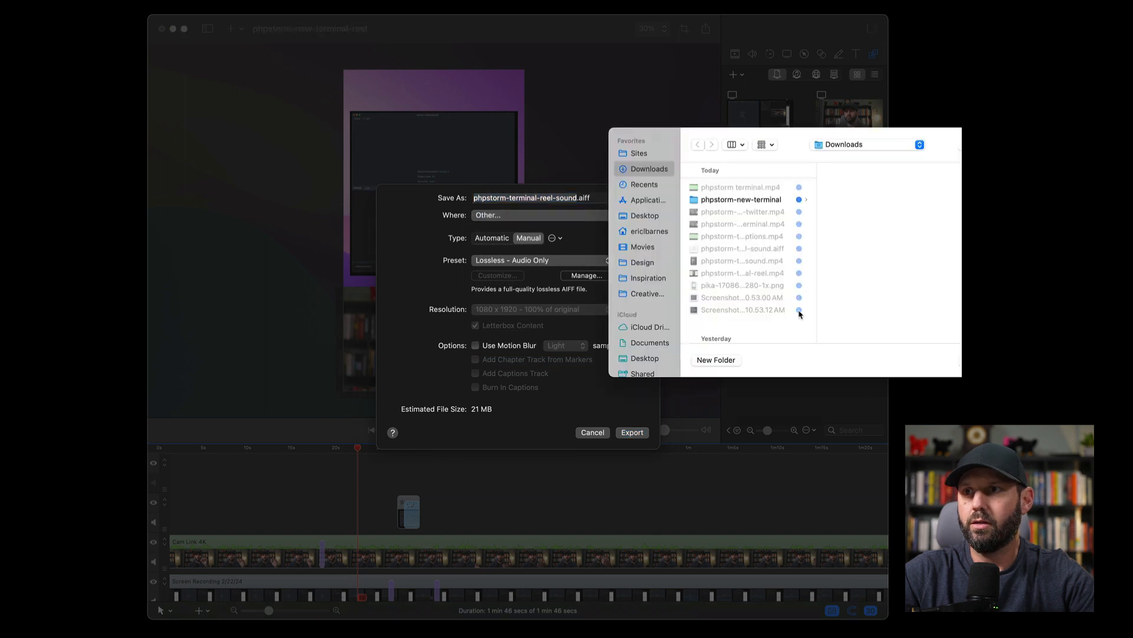
click(717, 360)
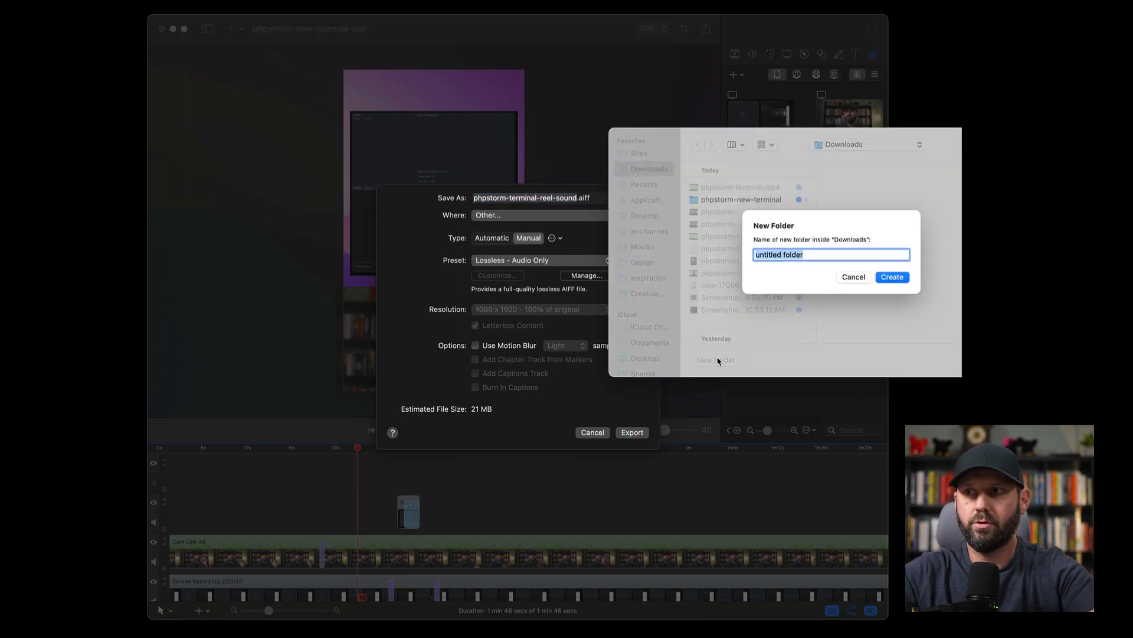
text(test)
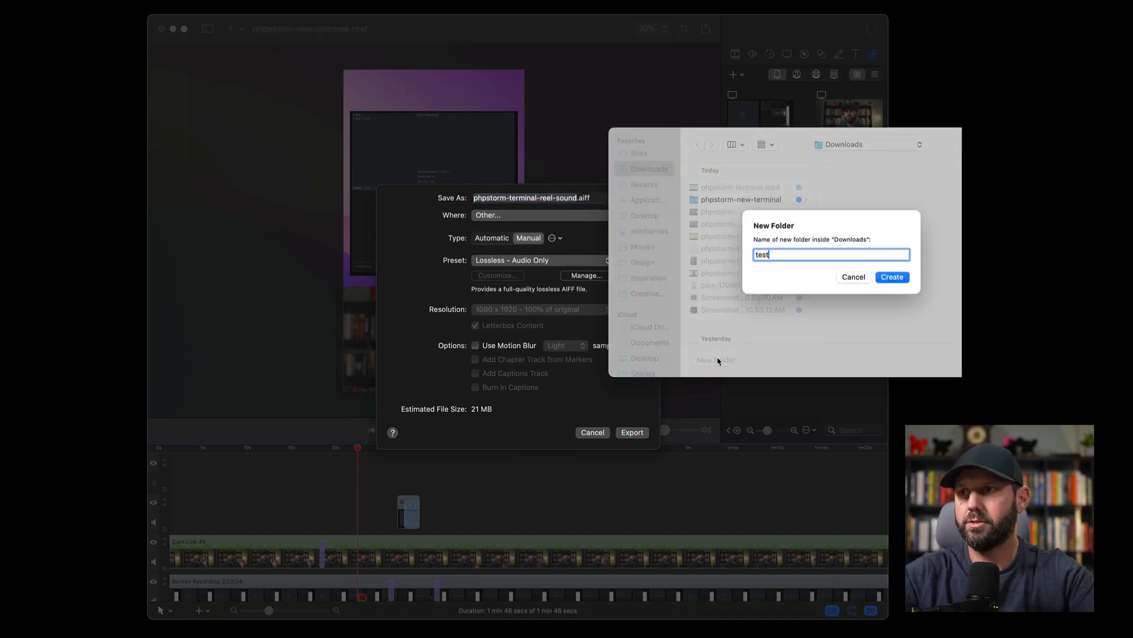
click(892, 278)
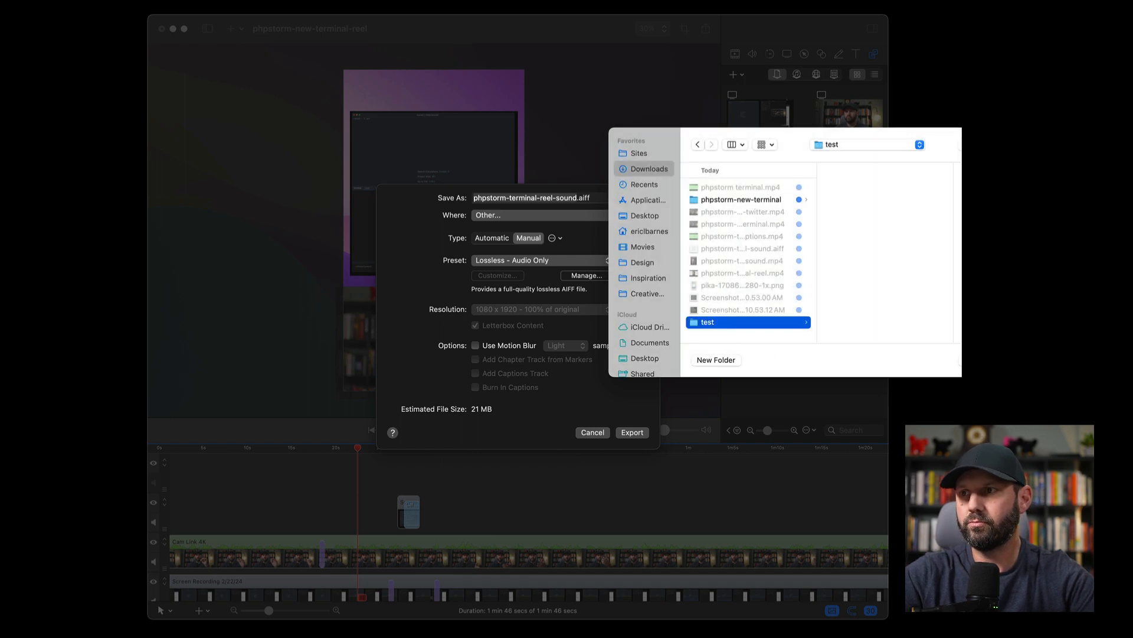
click(618, 433)
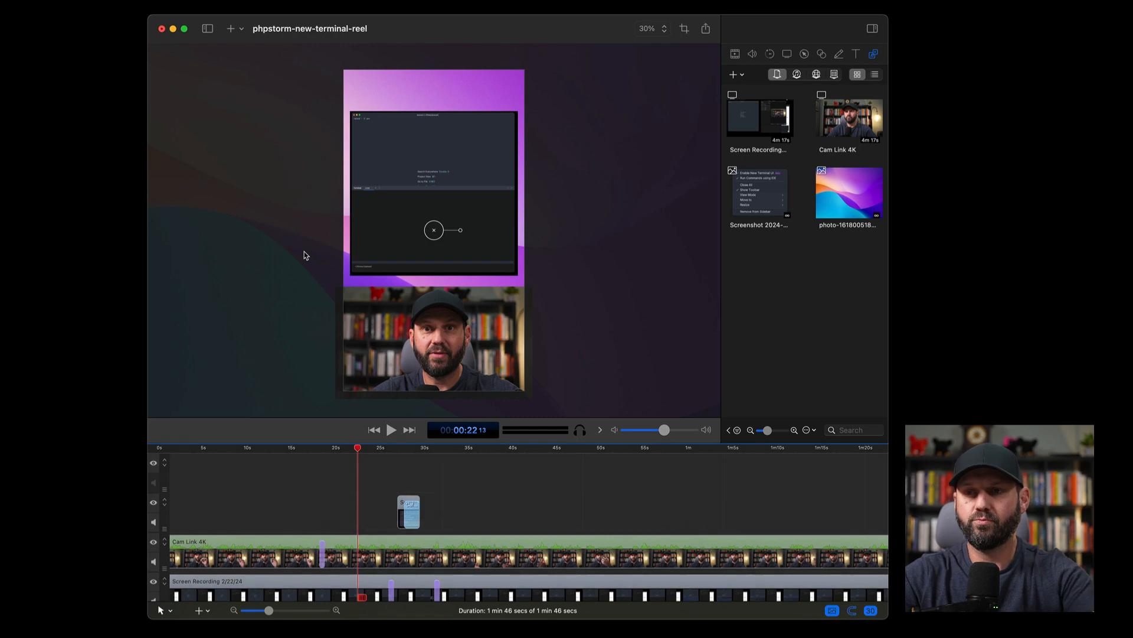
- Open Finder and preview the exported phpstorm-terminal-reel-sound.aiff in the test folder inside Downloads
key(super+space)
text(fi)
key(Return)
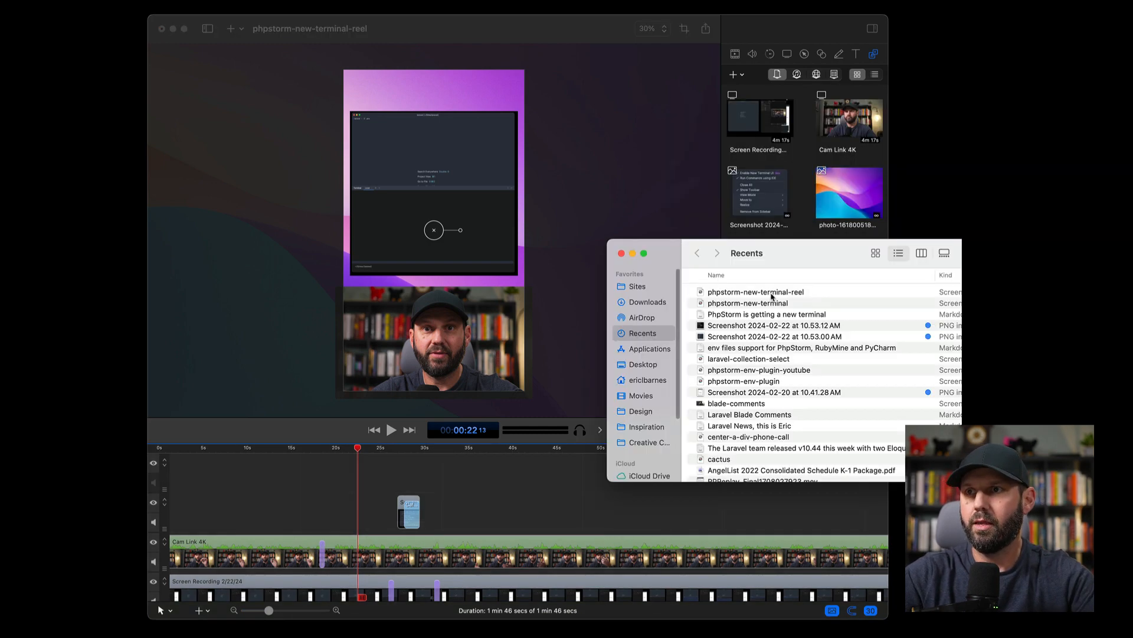
click(641, 307)
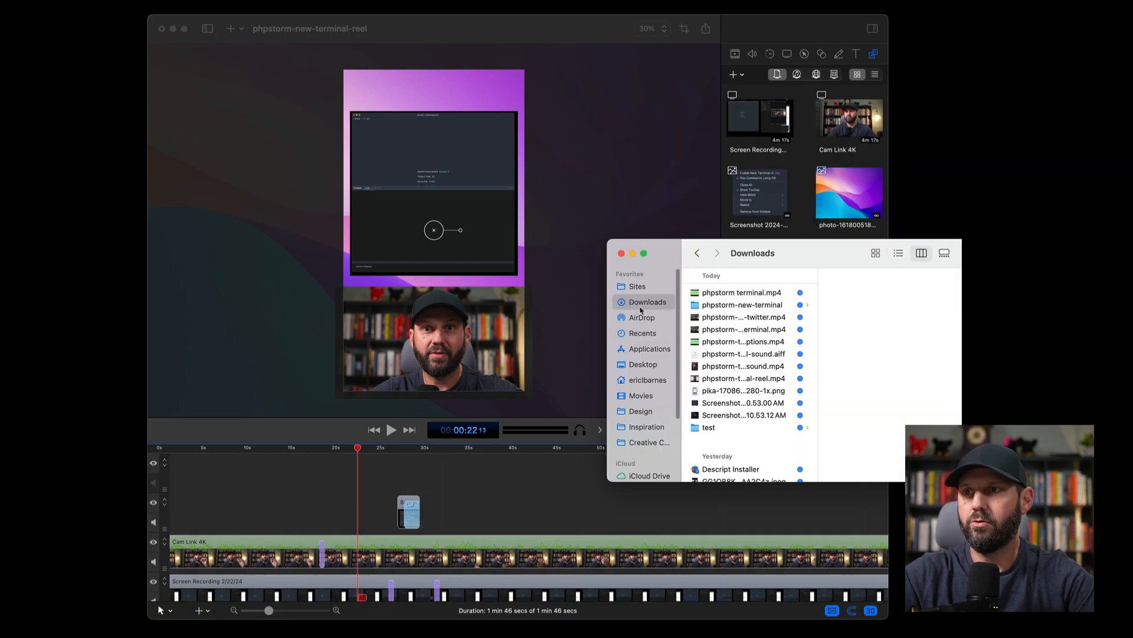
click(732, 428)
click(878, 295)
key(space)
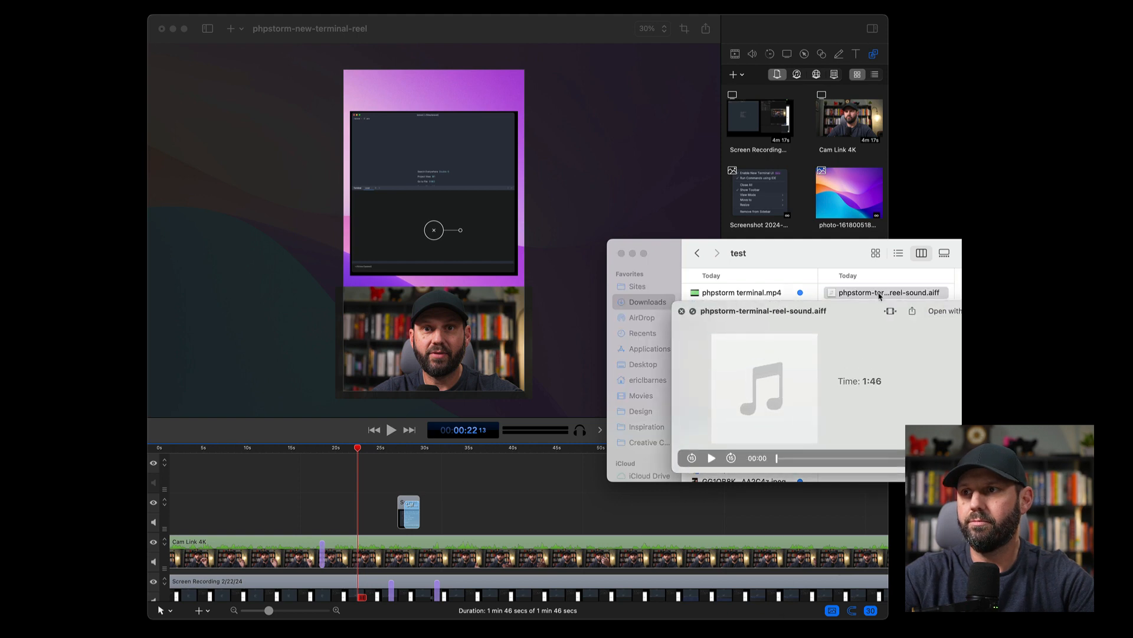
key(space)
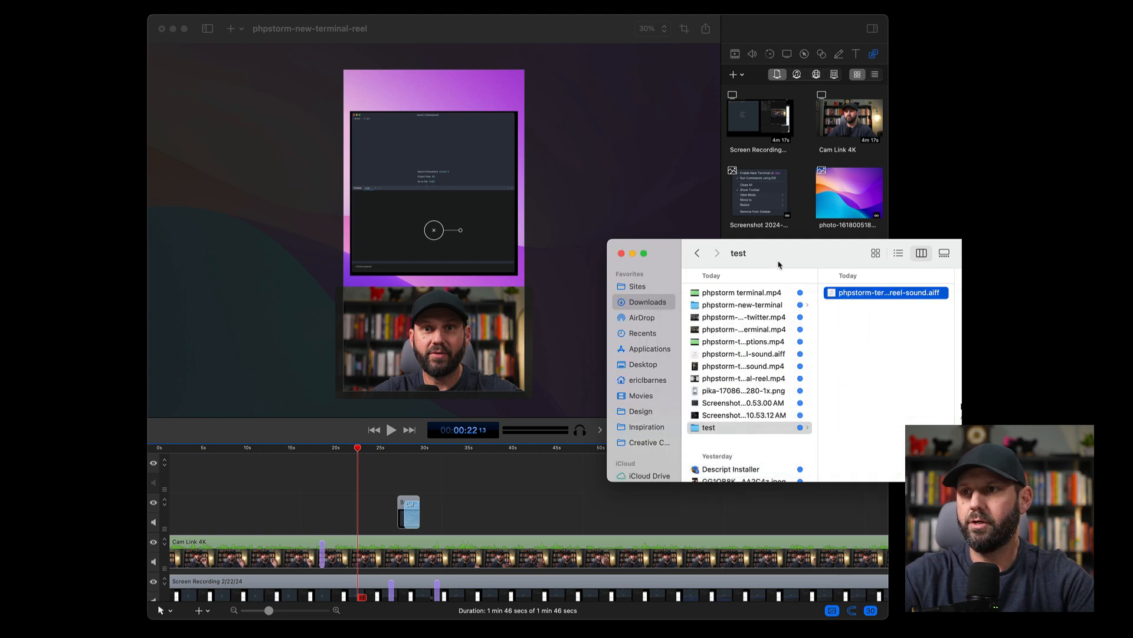
- Hide the video editor, launch Descript, and reposition its window so the whole project list fits in view
drag(779, 265, 458, 225)
key(super+Tab)
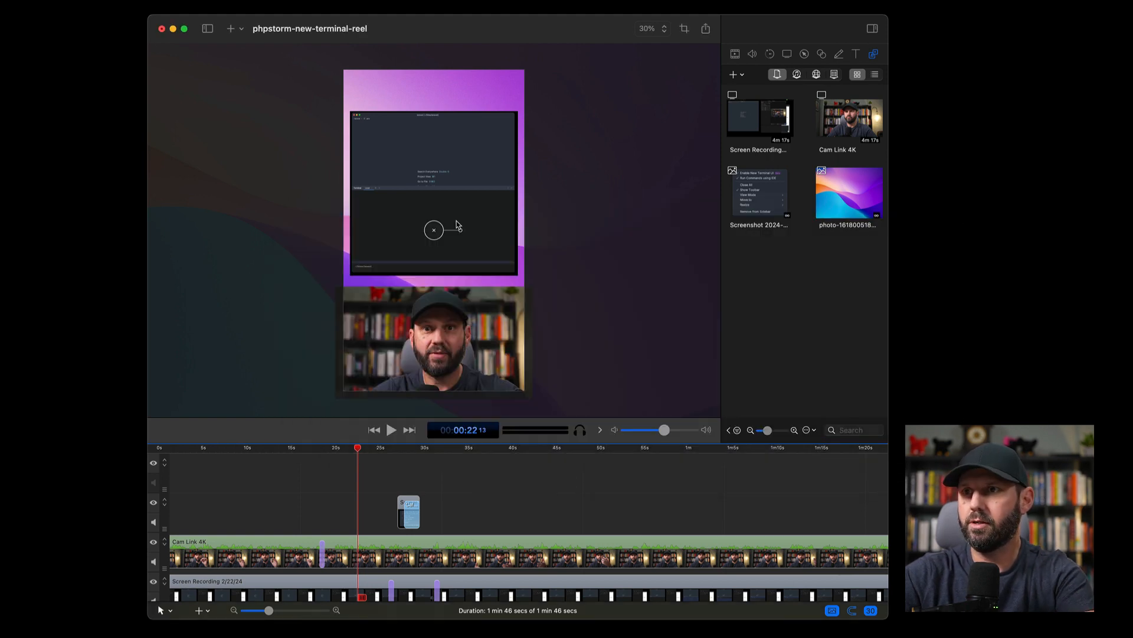
key(super+h)
key(super+space)
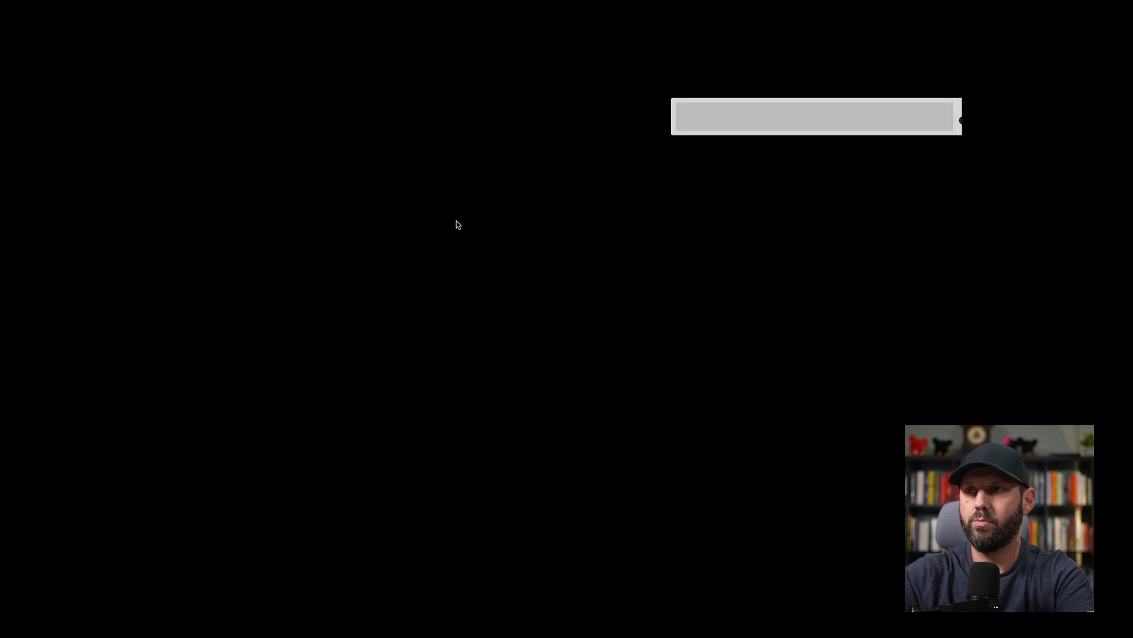
text(desc)
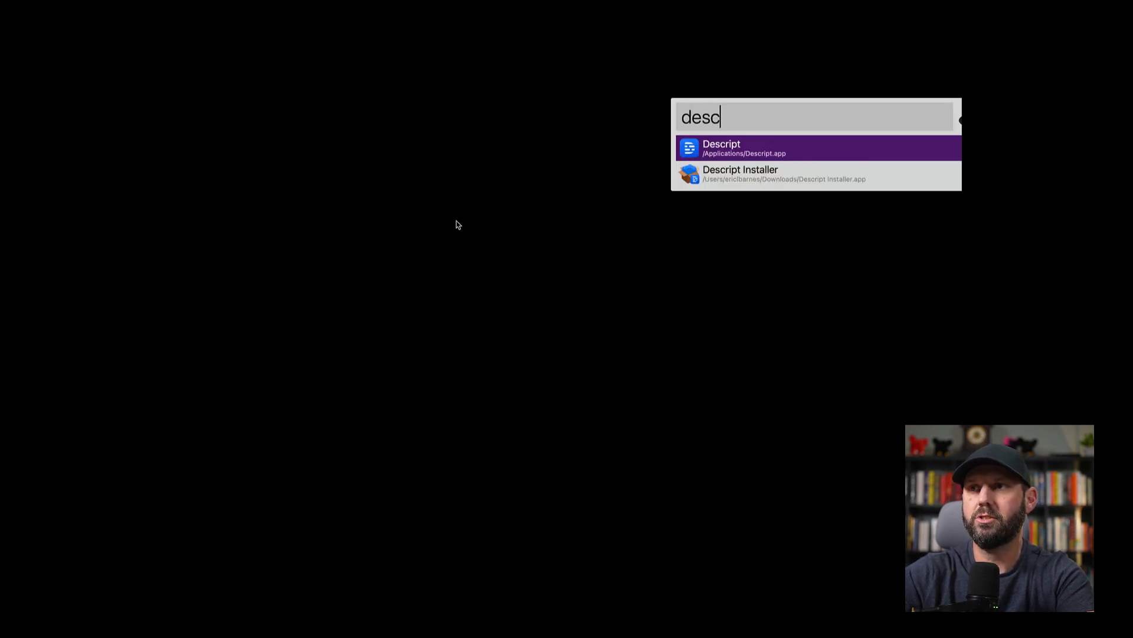
key(Return)
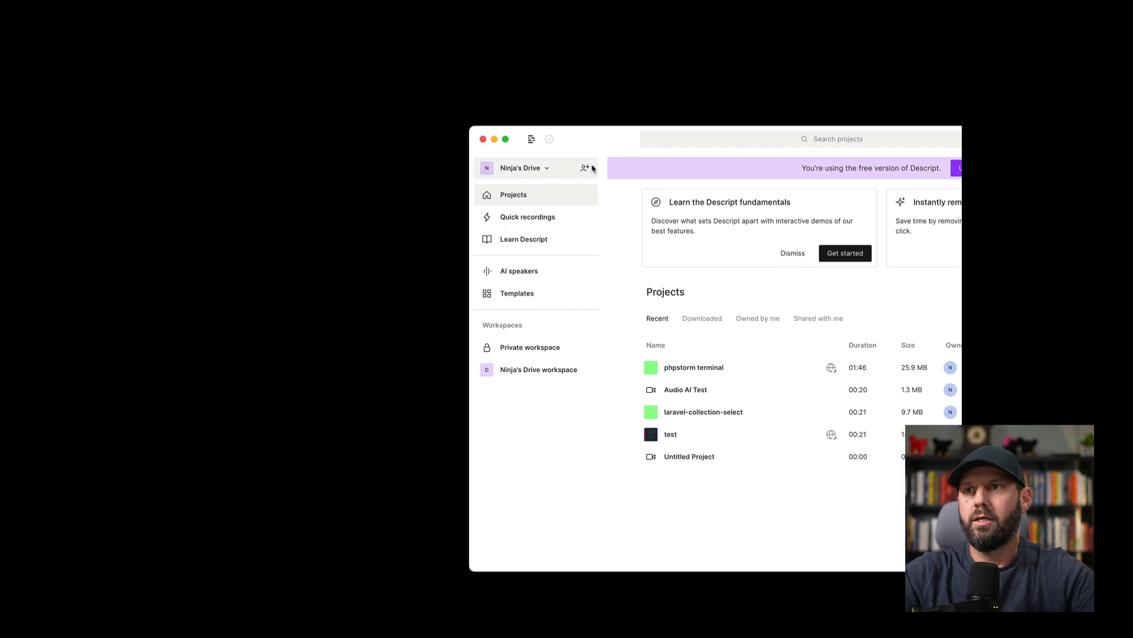
drag(607, 139, 298, 82)
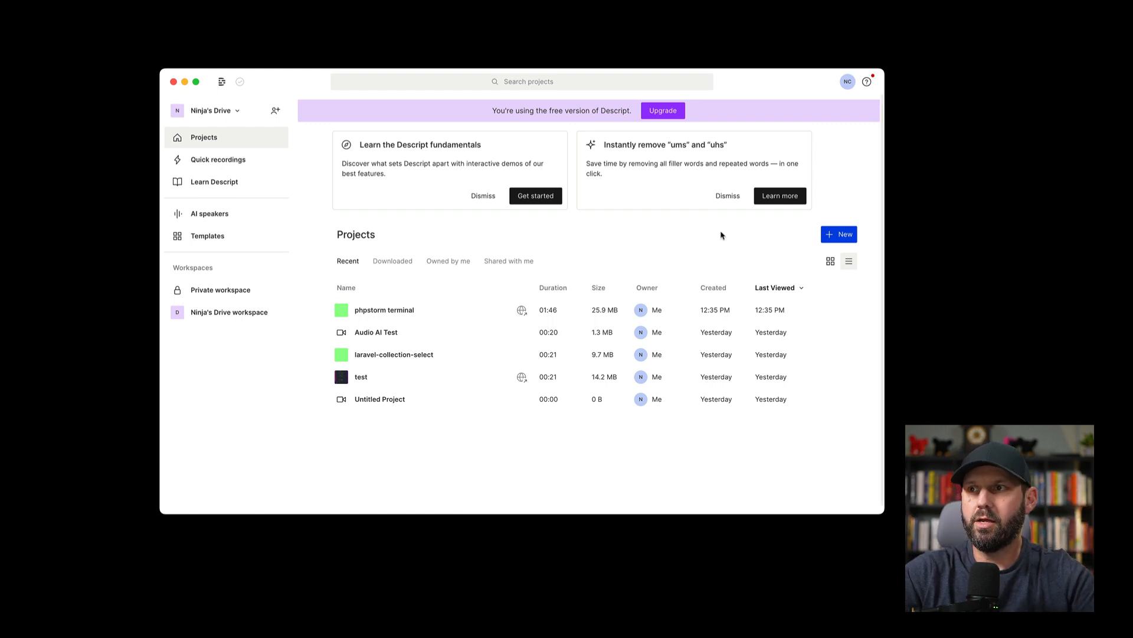
- Create a new video project titled "testing" and continue with an empty composition
click(822, 235)
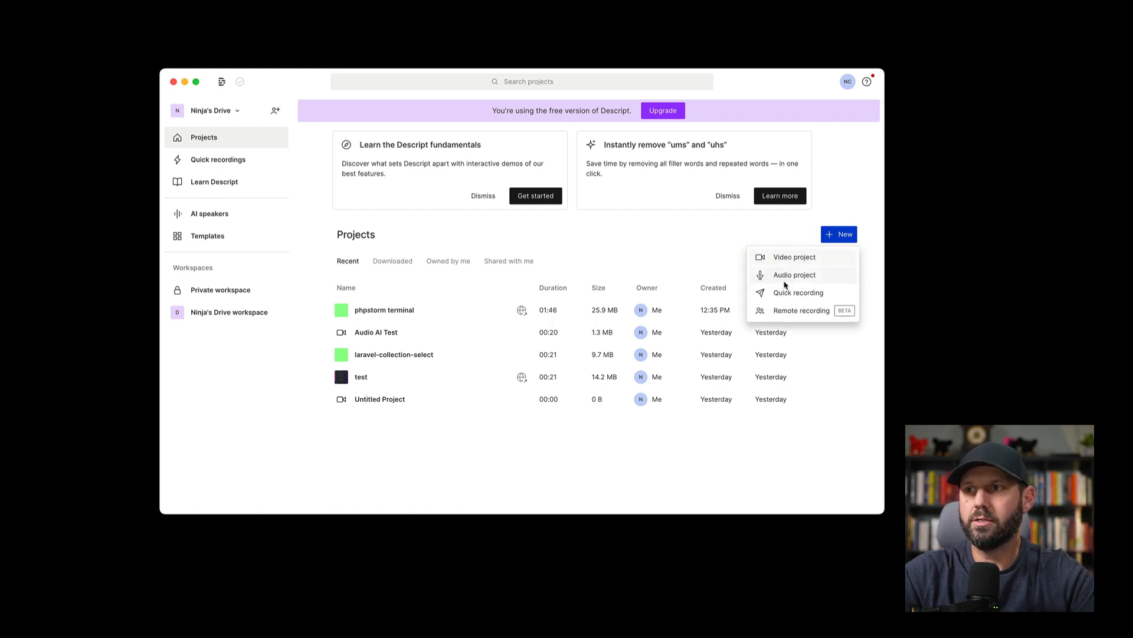
click(767, 256)
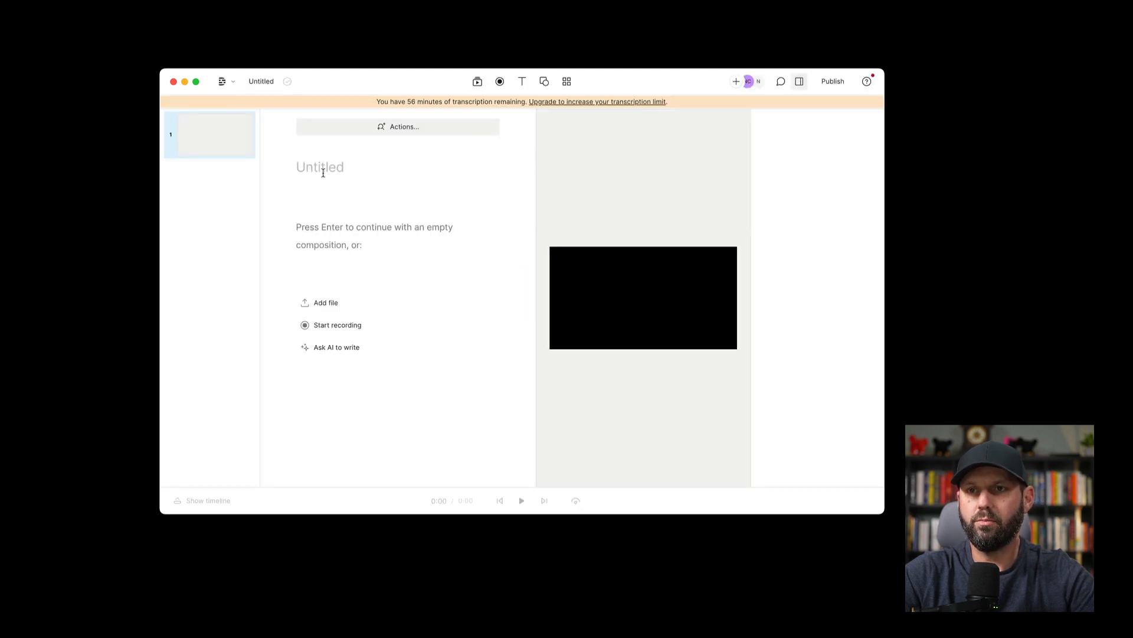
click(323, 173)
text(testing)
key(Return)
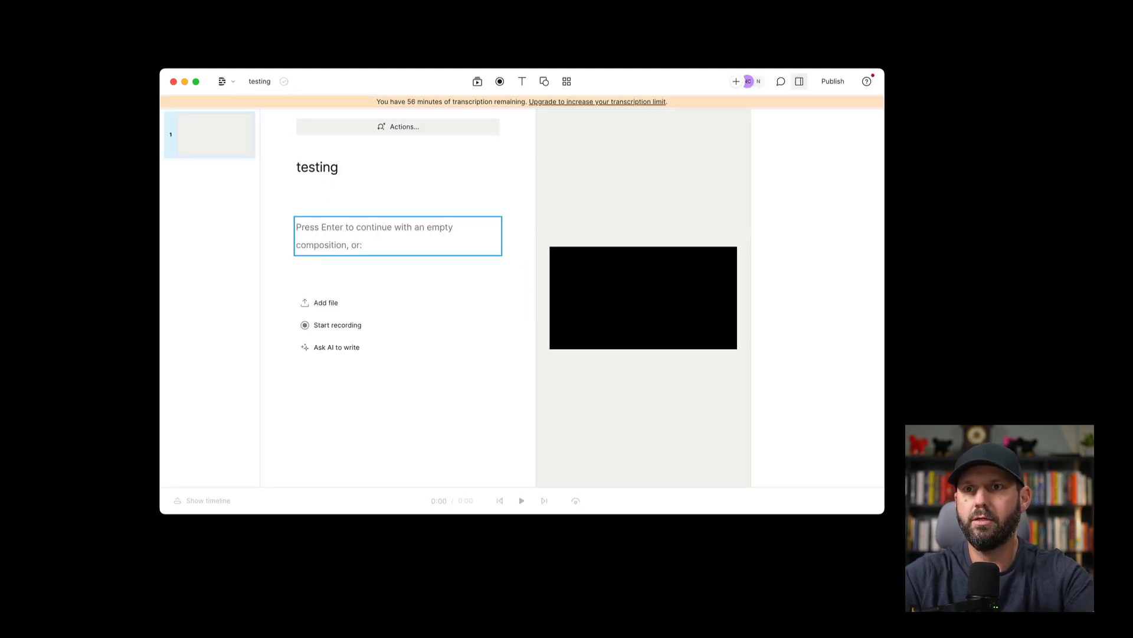
key(Return)
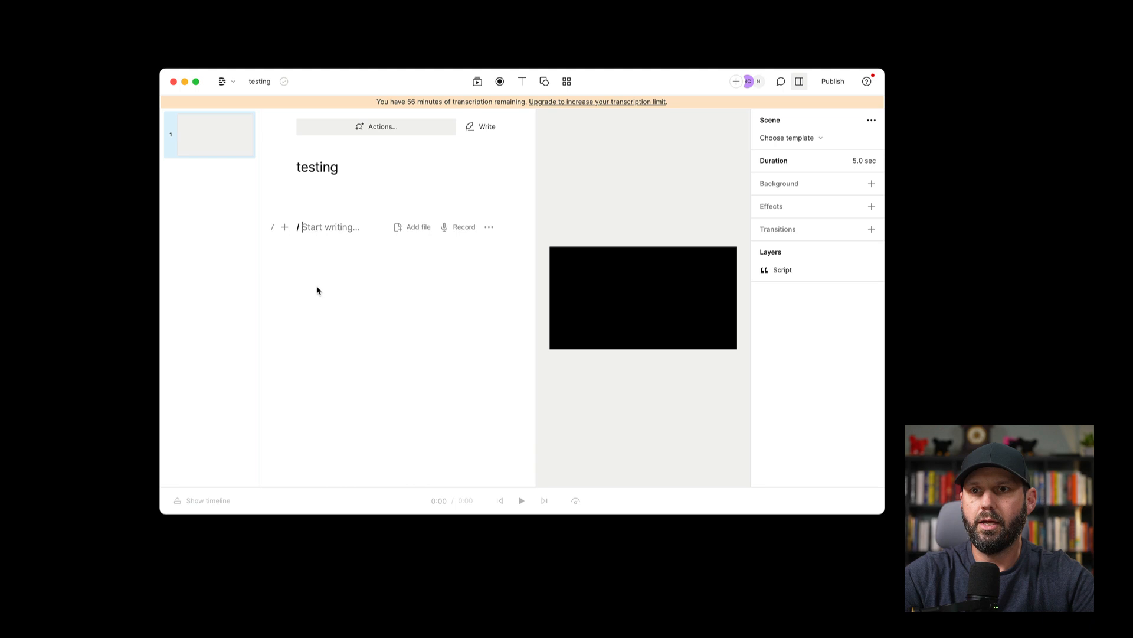
- Add phpstorm-terminal-reel-sound.aiff from the test folder to the script and accept the transcription settings with one speaker in English
click(417, 229)
click(416, 361)
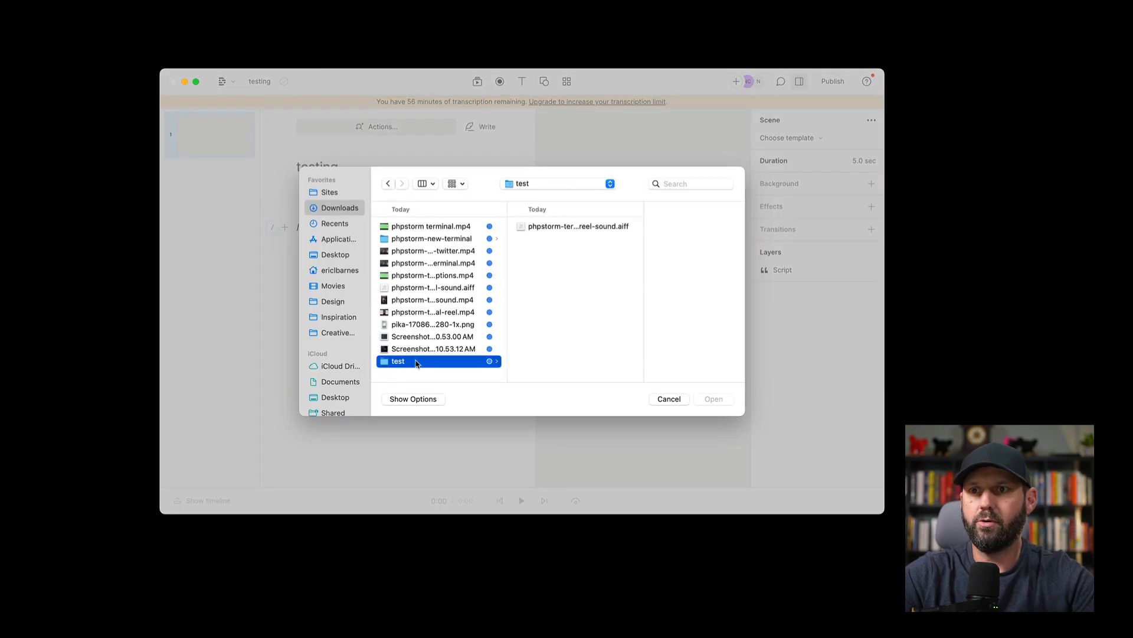
click(573, 226)
click(714, 398)
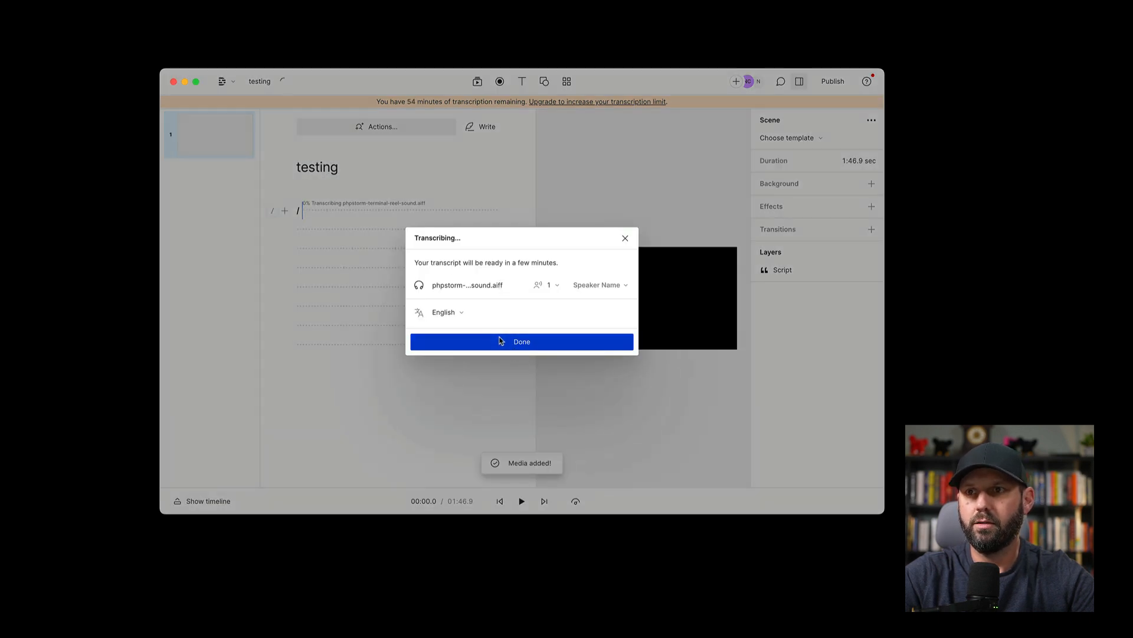
click(501, 340)
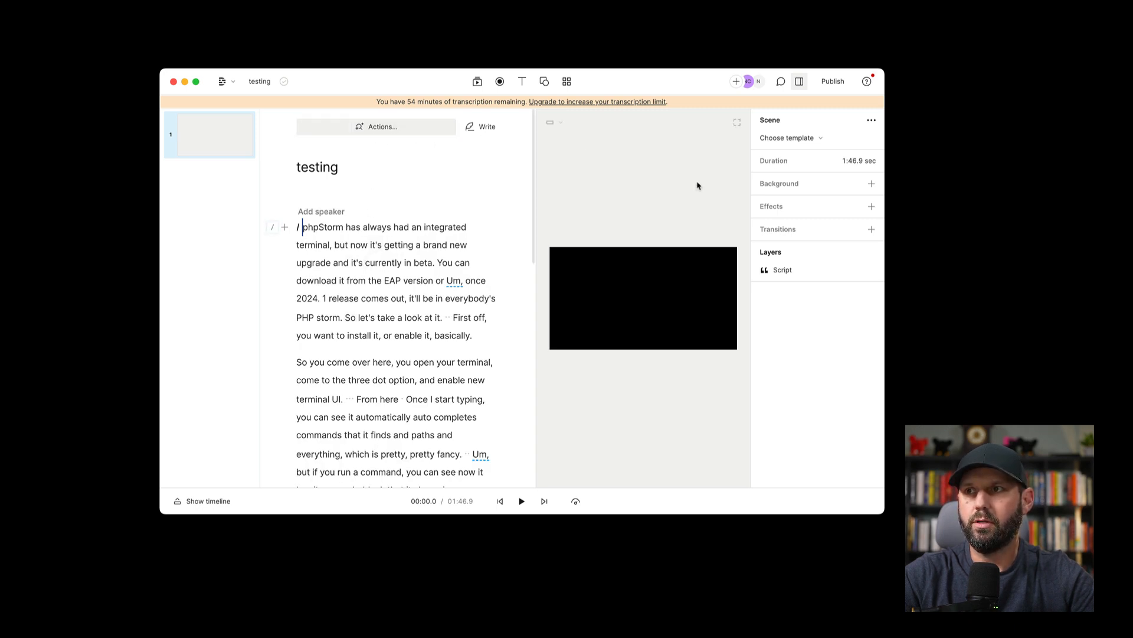
- Add a background to the scene and colour it with the saved light green swatch
click(779, 186)
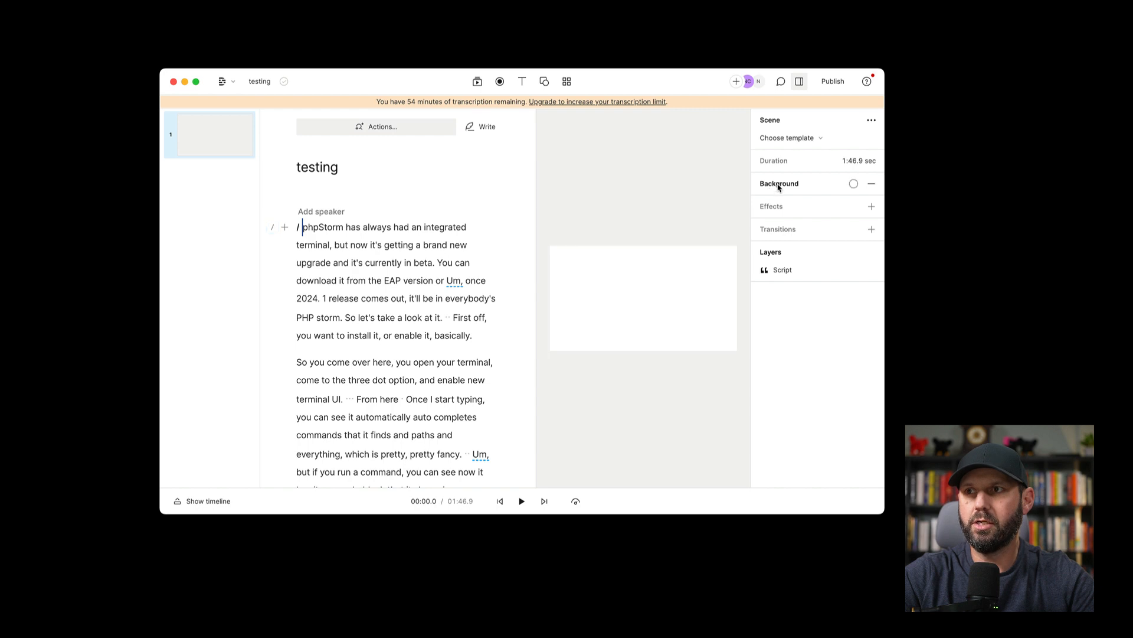
click(853, 185)
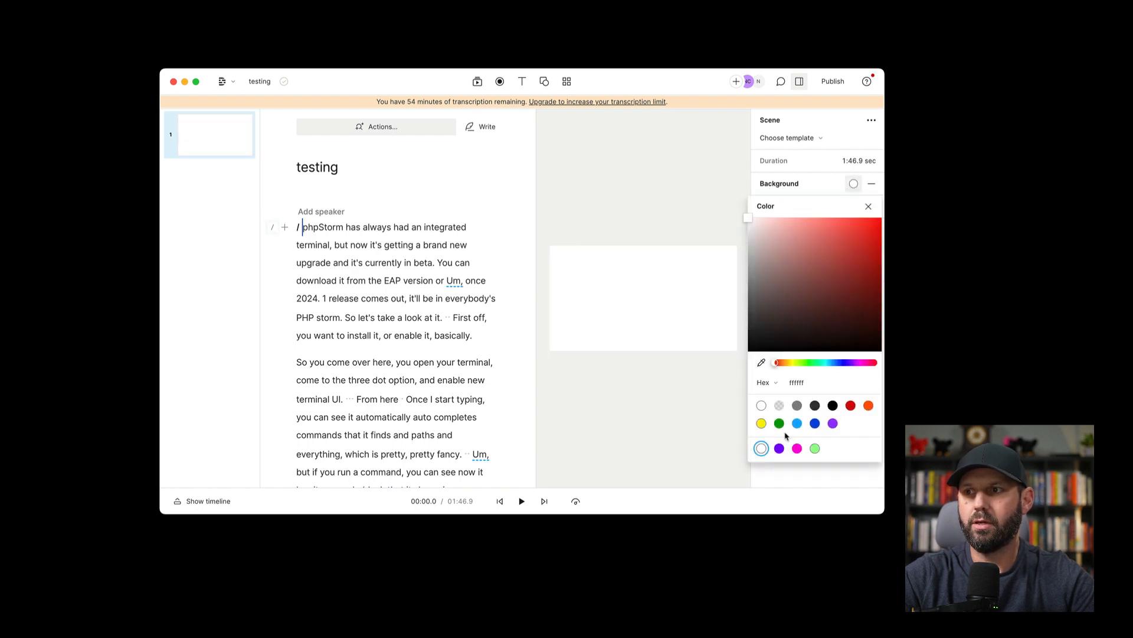
click(814, 451)
click(693, 416)
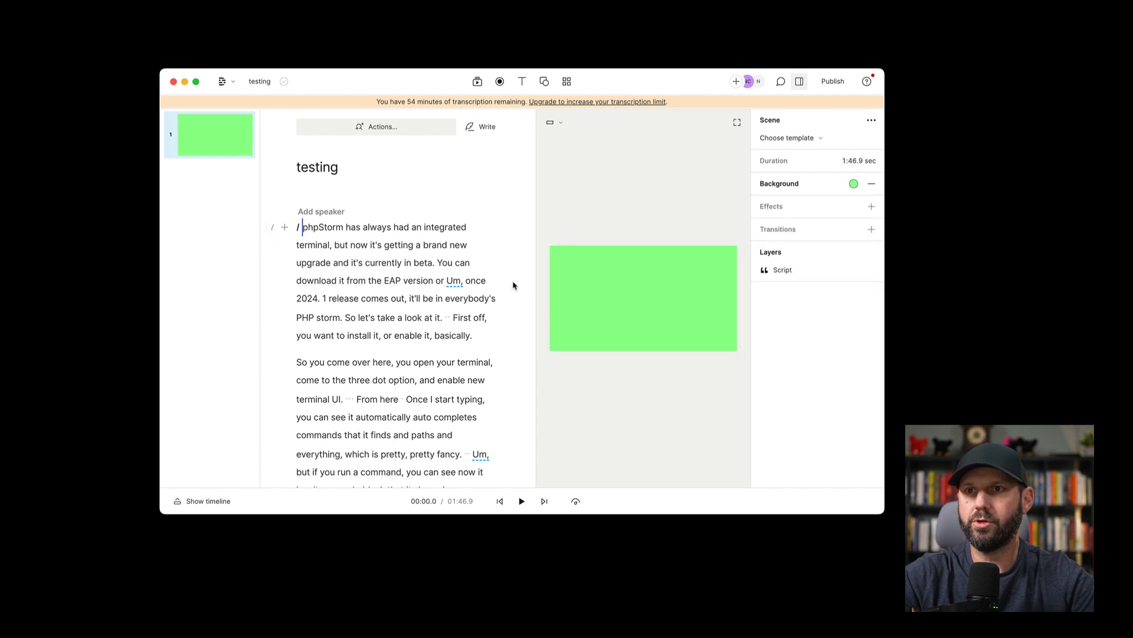
- Insert a captions layer by searching the actions for "cap", and play the first two seconds to preview it
click(365, 128)
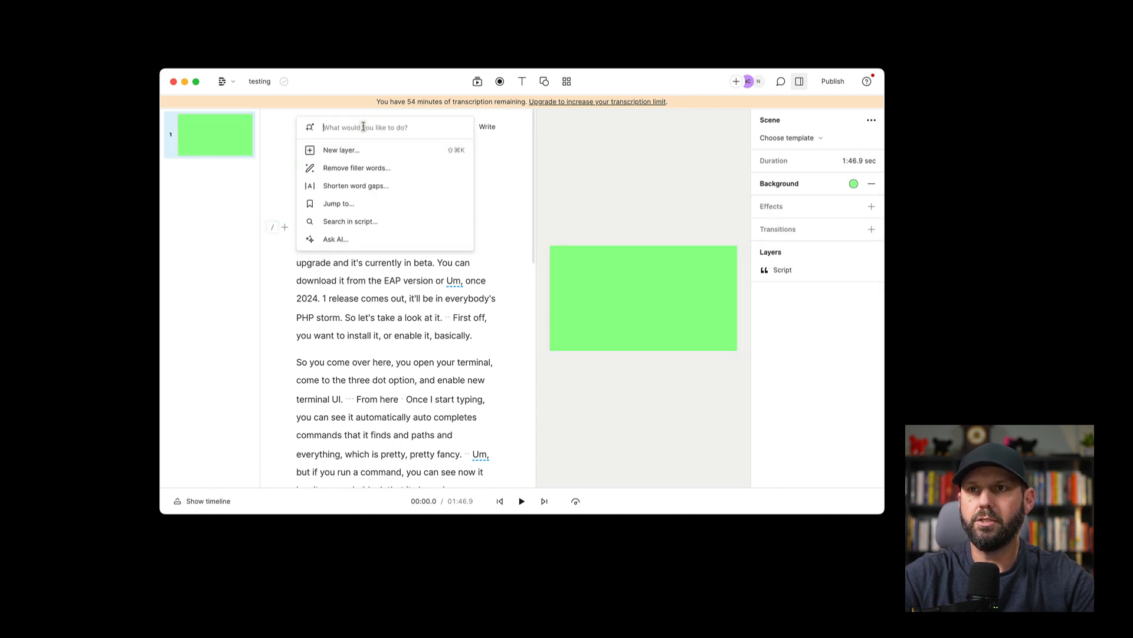
text(cap)
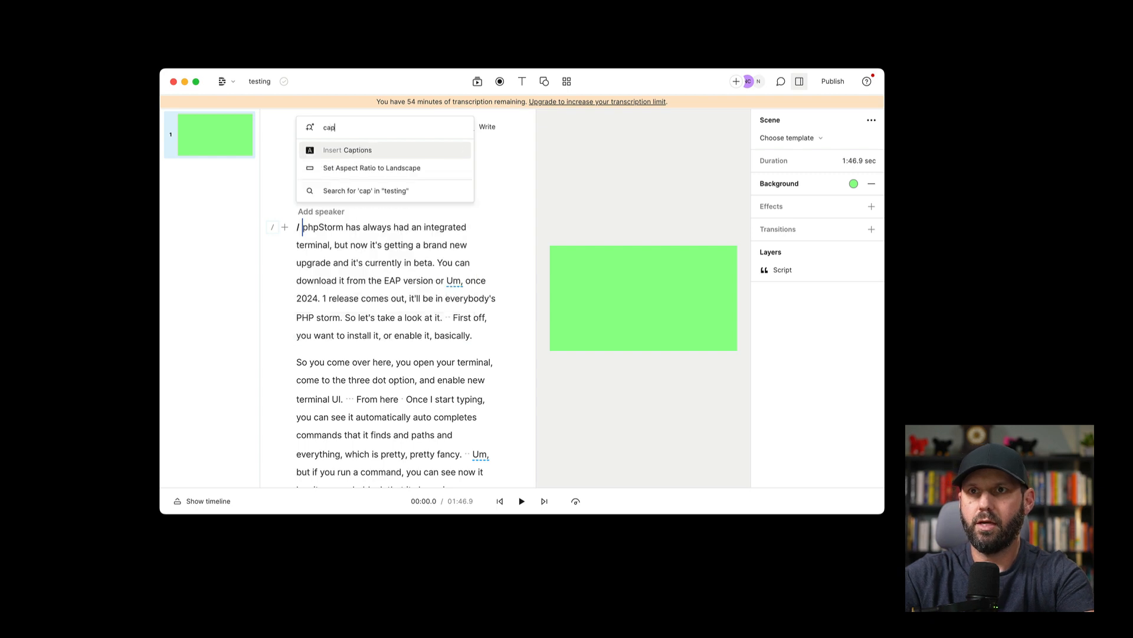
click(359, 155)
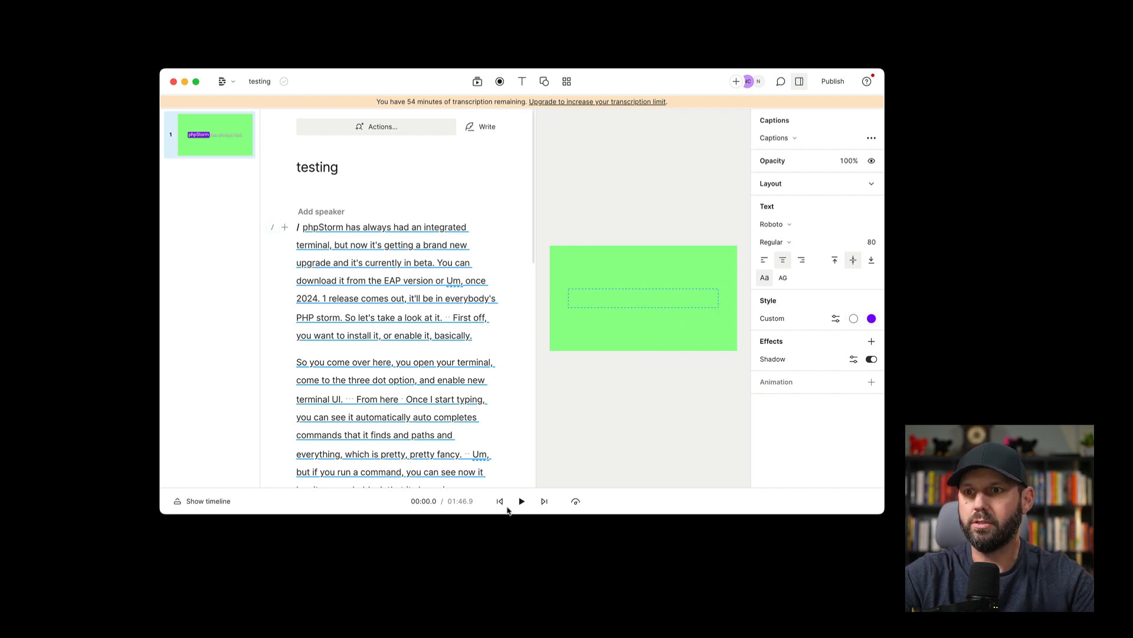
click(521, 501)
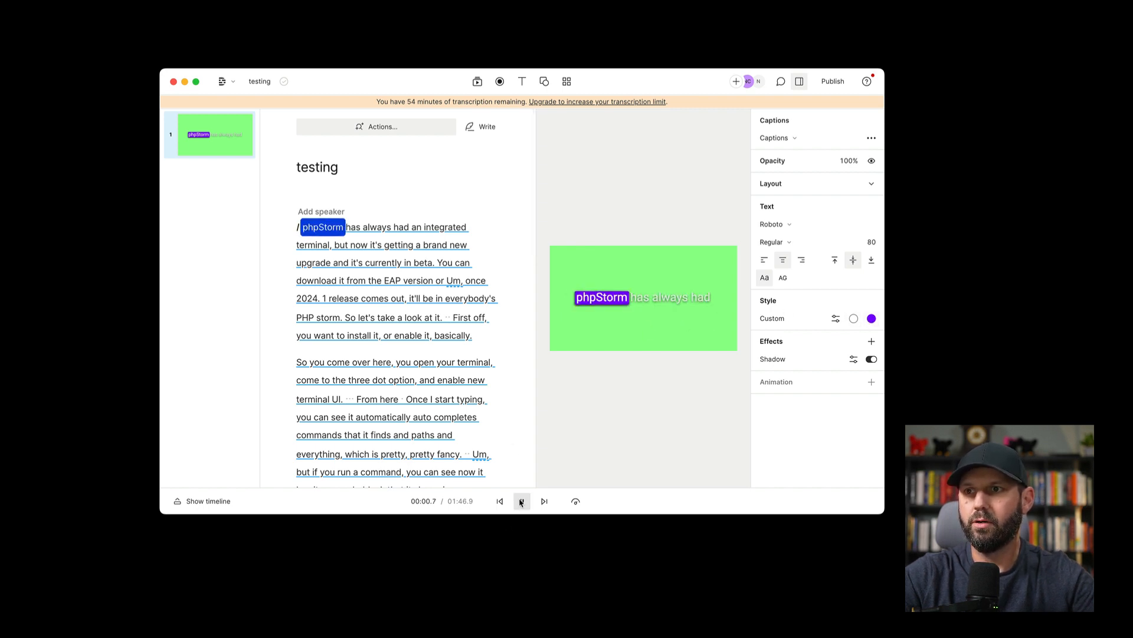
click(522, 501)
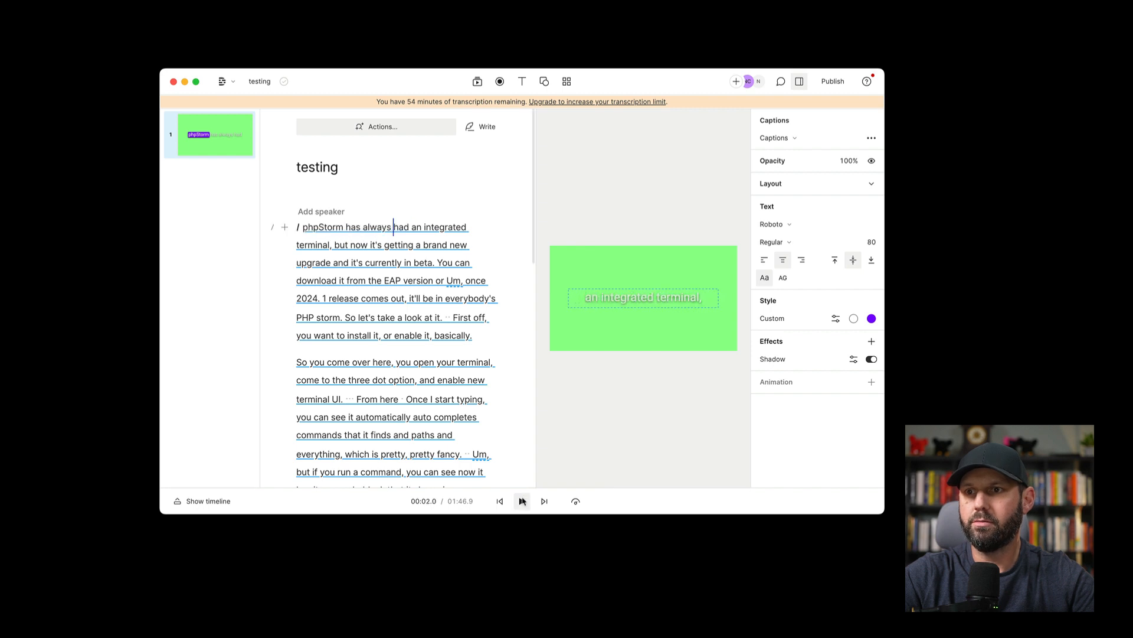
- Select the captions layer and change its highlight colour to bright purple, hex c600ff
click(788, 138)
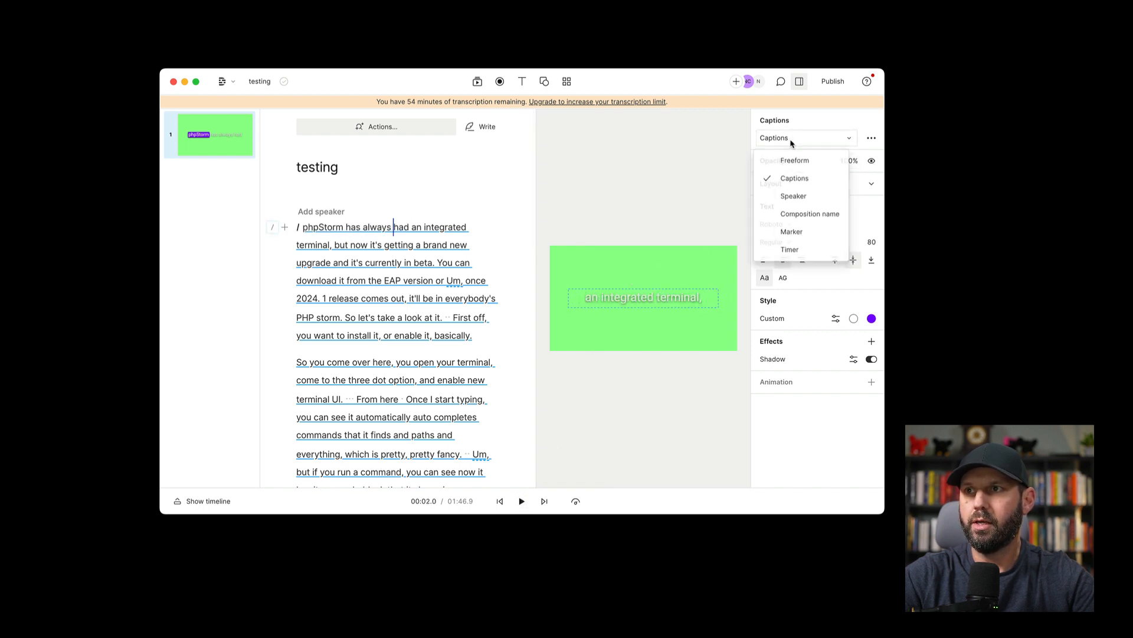
click(747, 227)
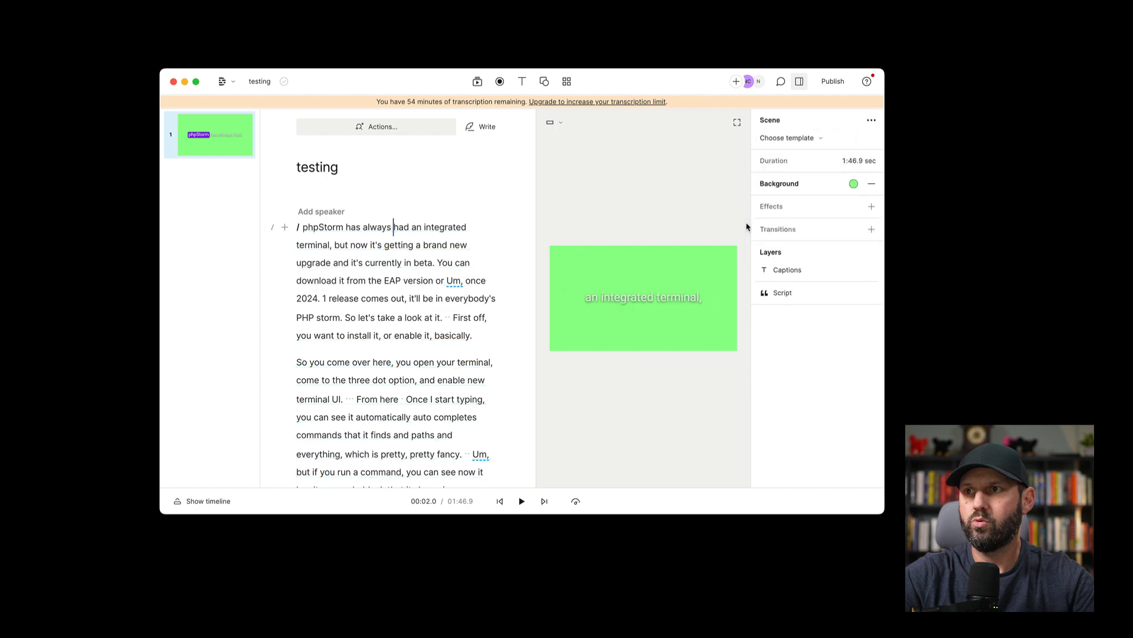
click(681, 296)
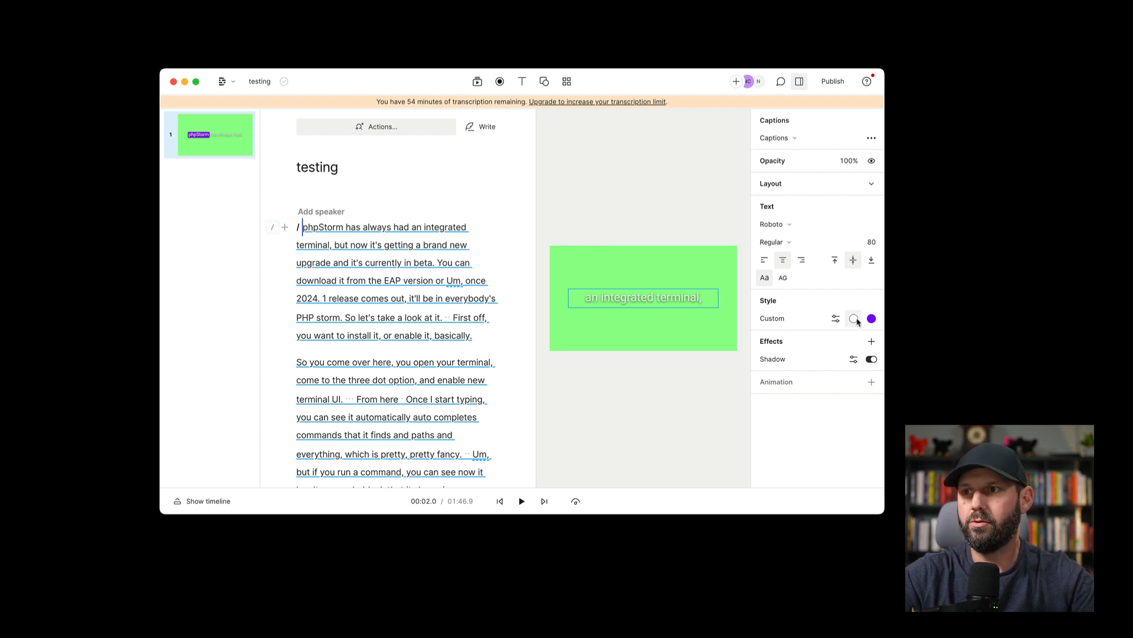
click(872, 318)
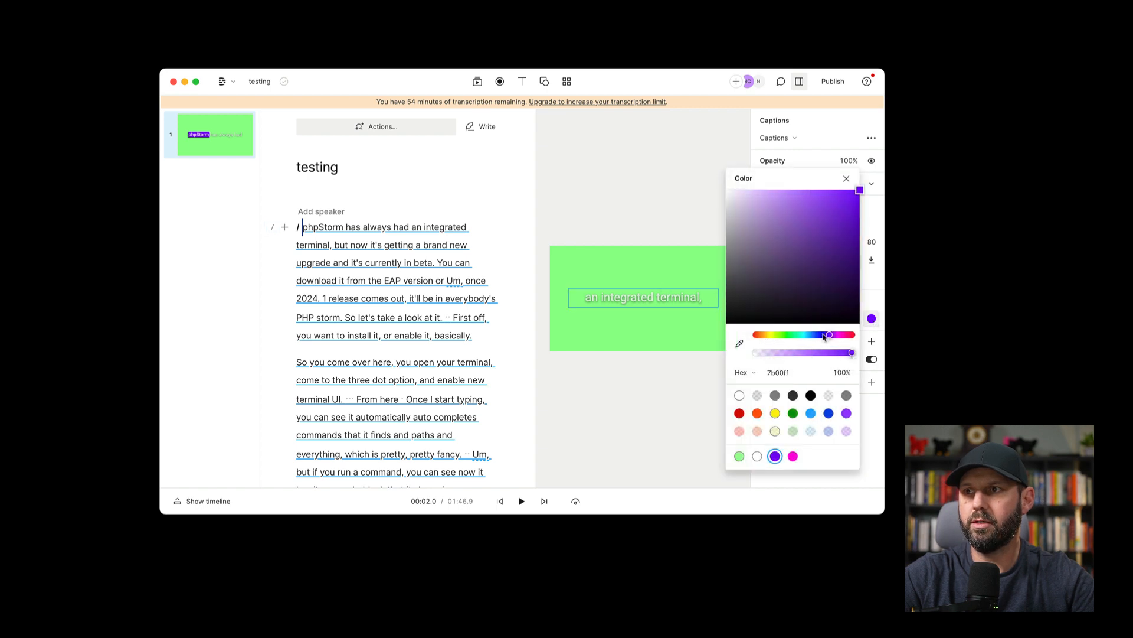
click(792, 338)
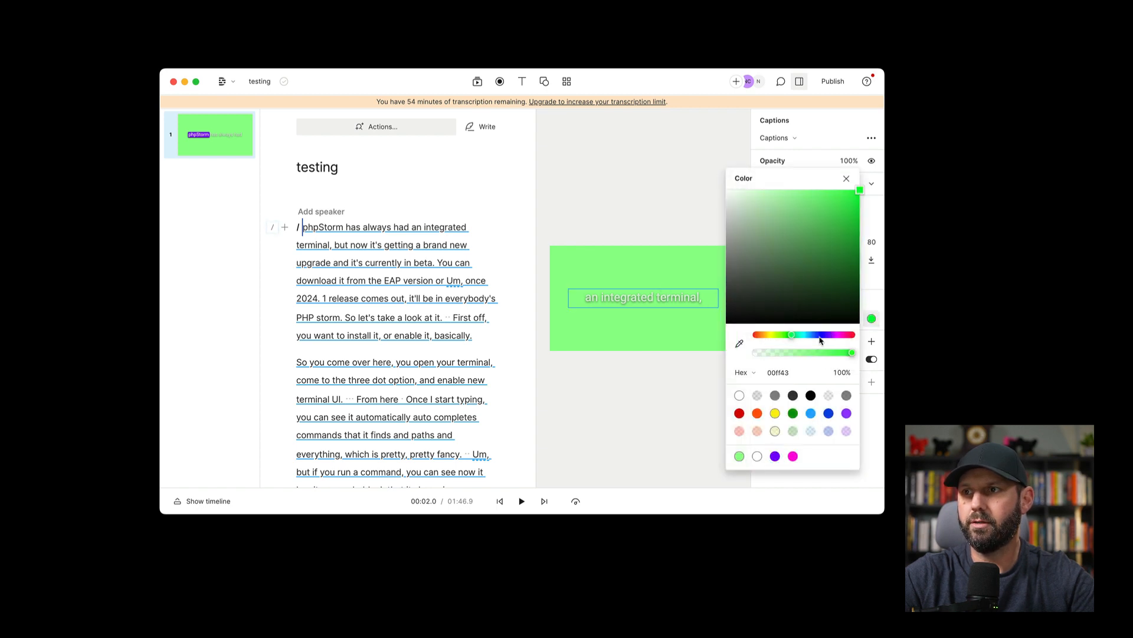
mouse_move(820, 340)
mouse_down()
mouse_move(845, 340)
mouse_move(835, 340)
mouse_up()
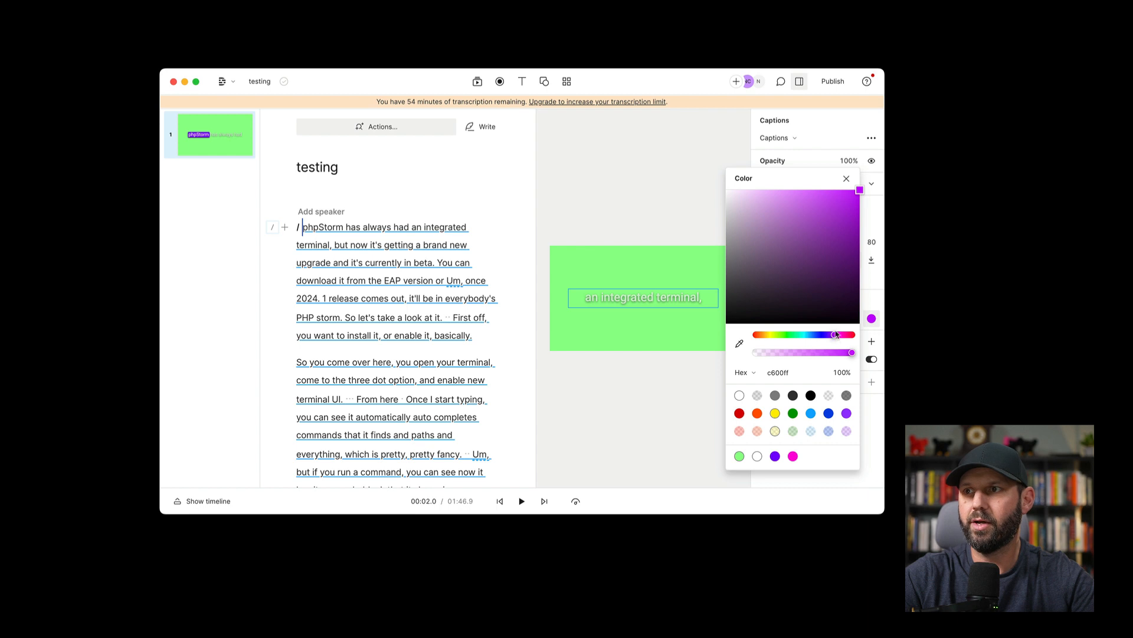
click(874, 226)
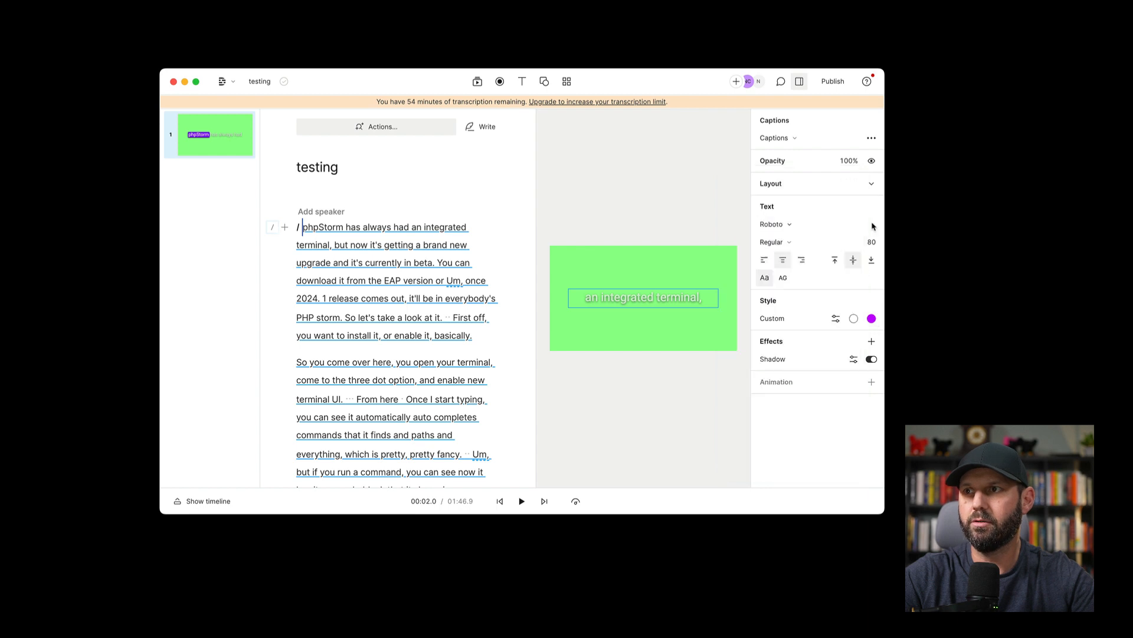
- Publish the composition at 720p and download it as testing.mp4 into the test folder inside Downloads
click(833, 83)
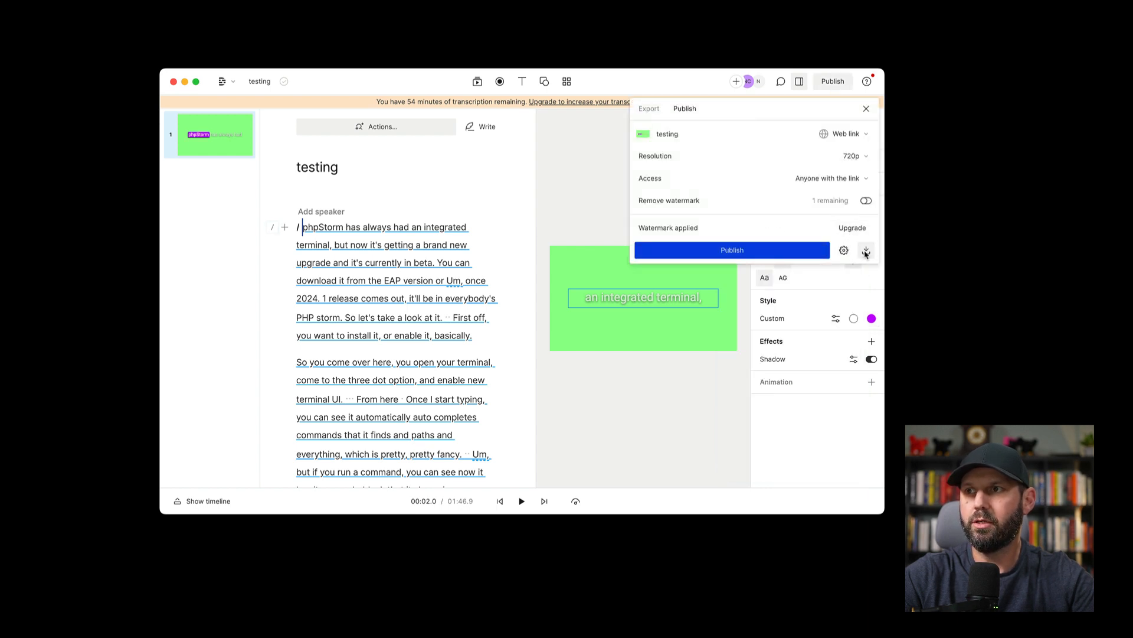
click(866, 251)
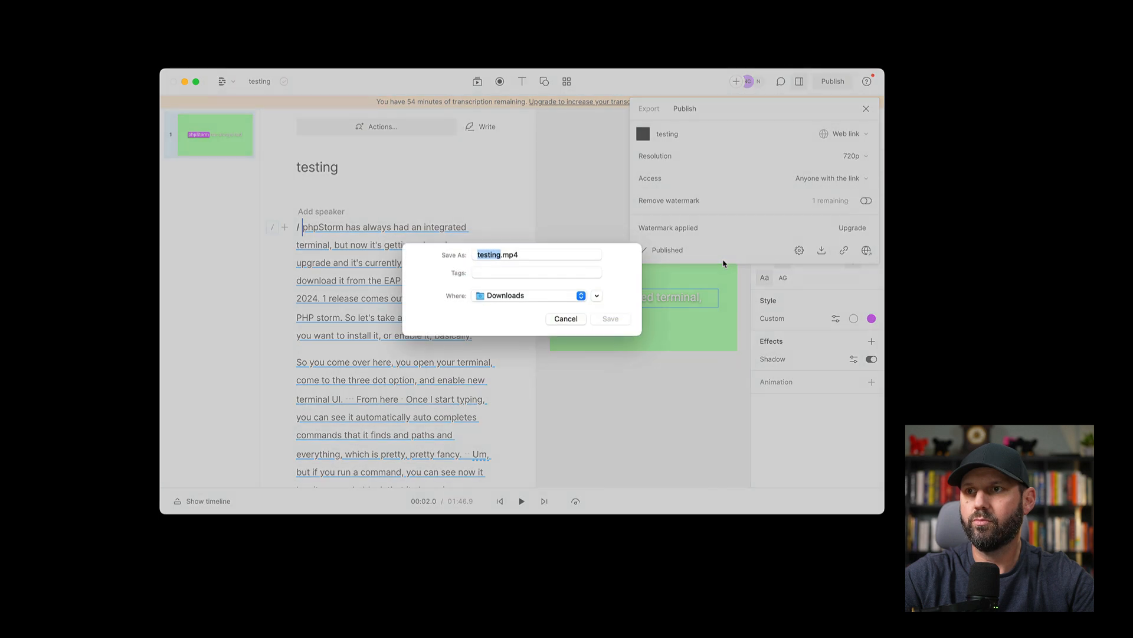
click(597, 298)
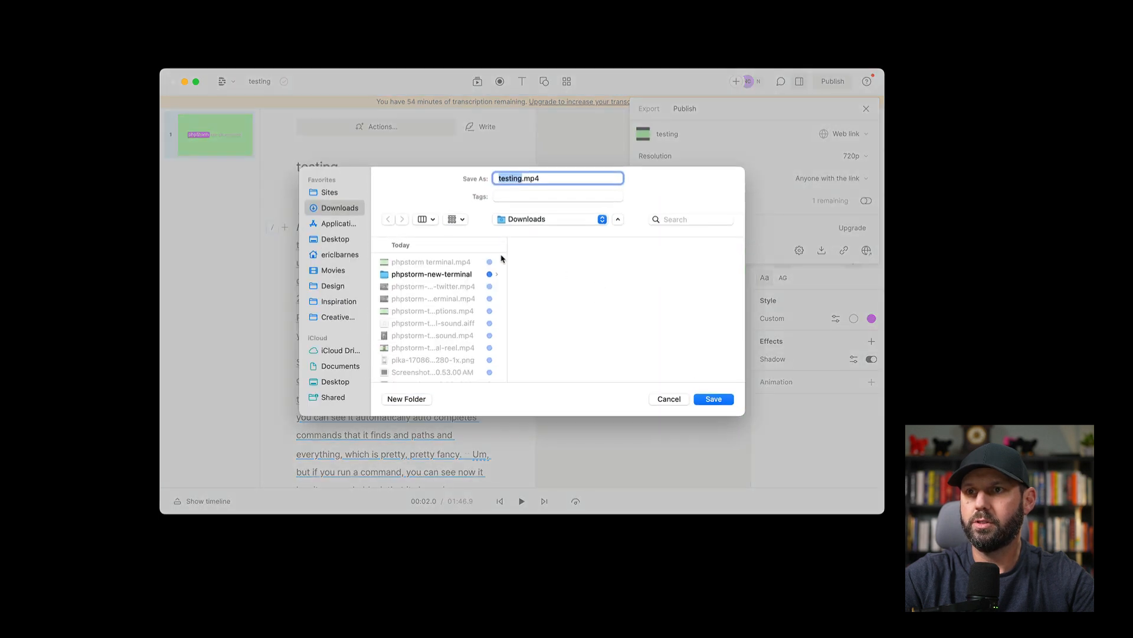
scroll(447, 372, down, 1)
click(495, 317)
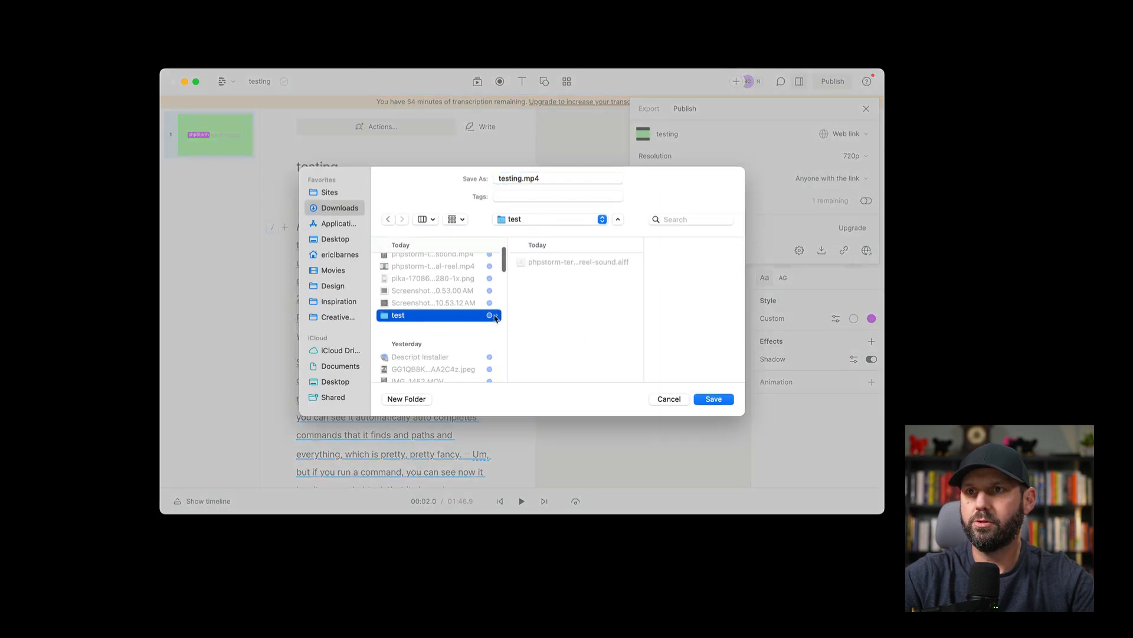
click(713, 400)
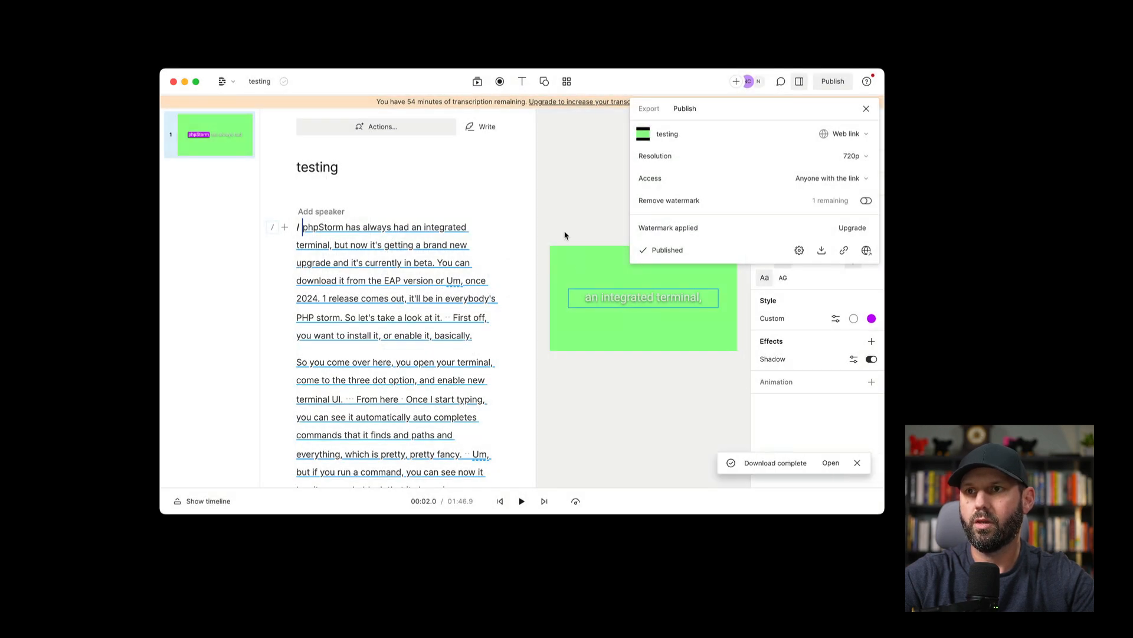
click(565, 232)
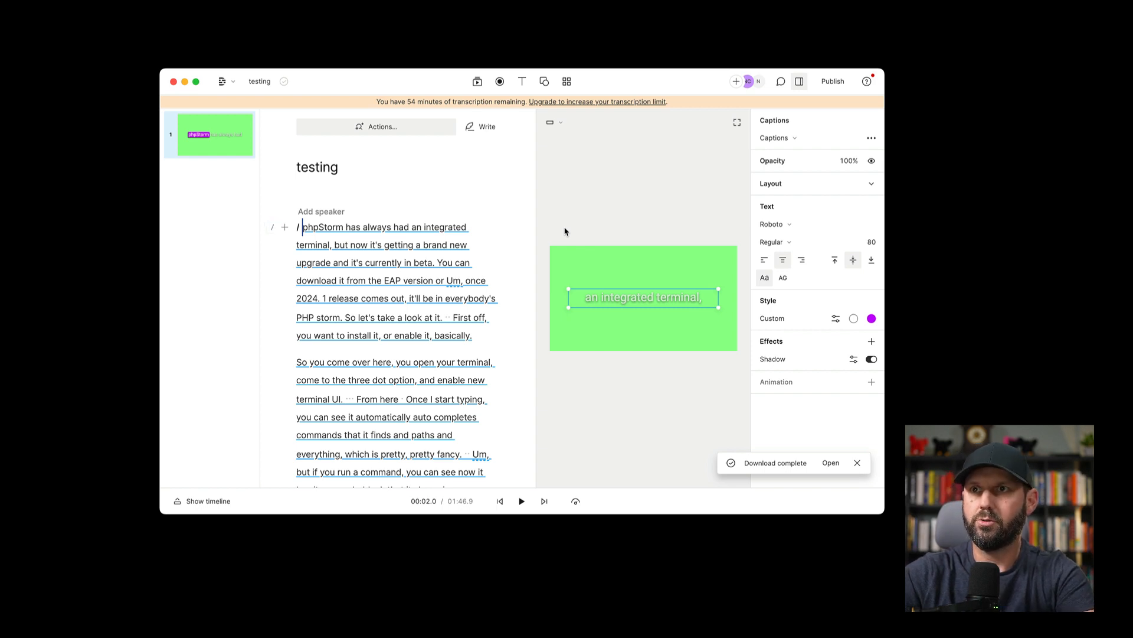
- Switch to the phpstorm-new-terminal-reel project in ScreenFlow and import testing.mp4 from the test folder into its media library
key(super+space)
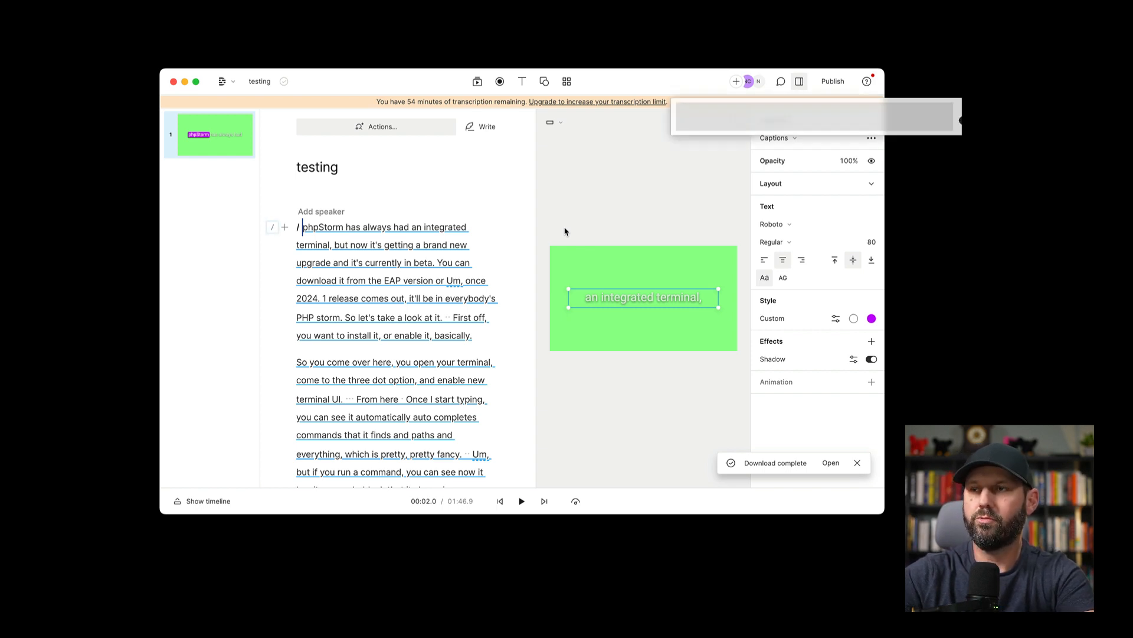
text(sc)
key(Return)
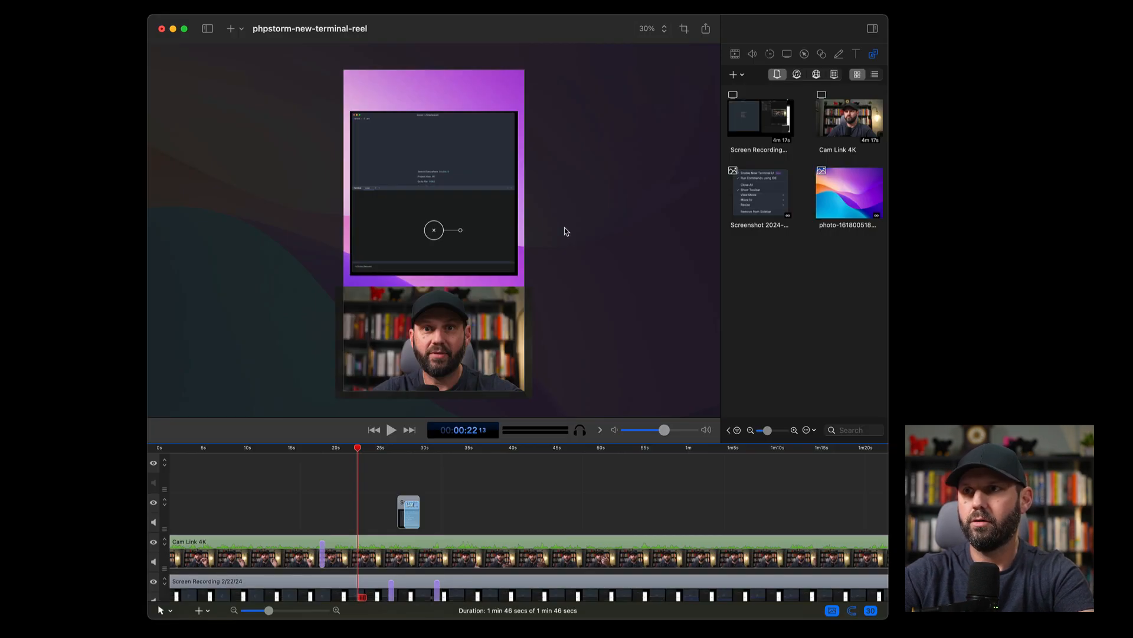
key(super+space)
text(find)
key(Return)
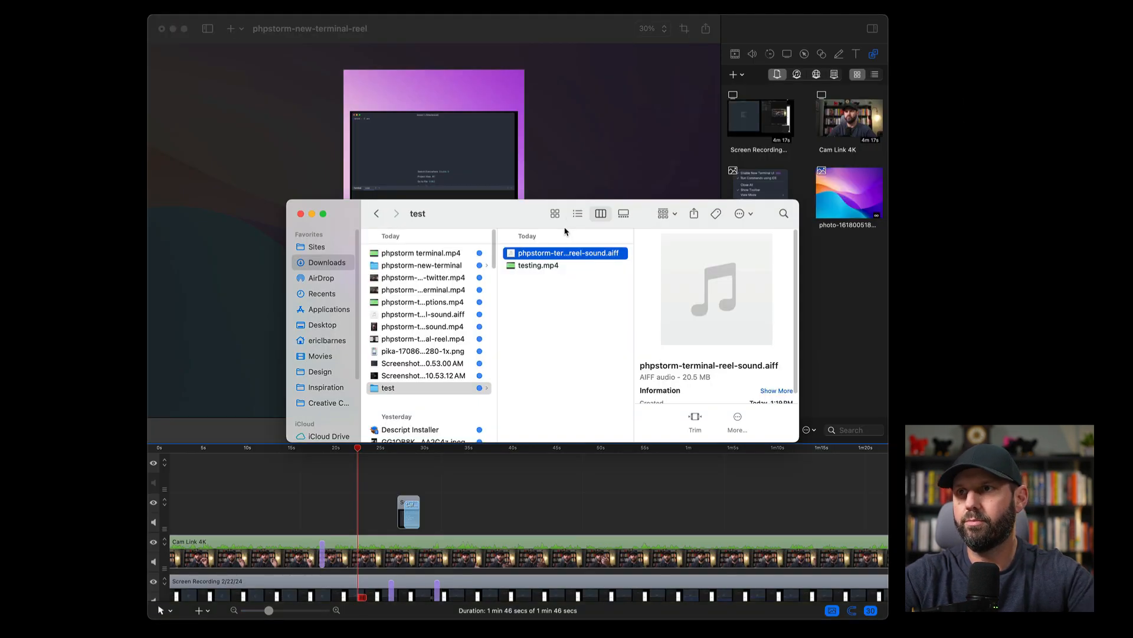
click(538, 265)
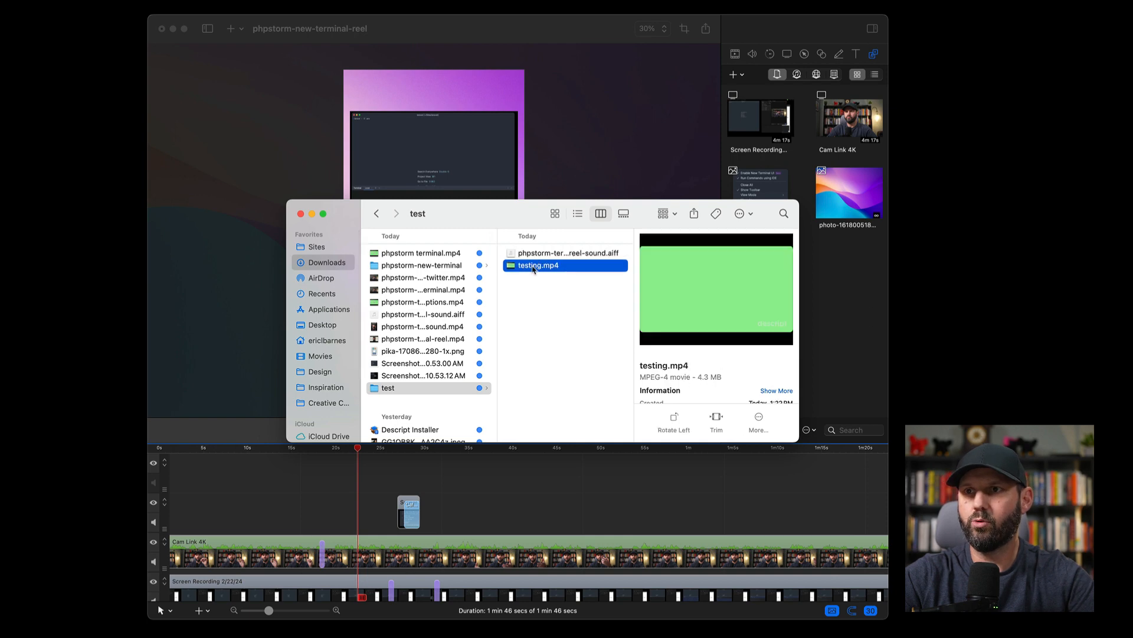
drag(534, 269, 839, 317)
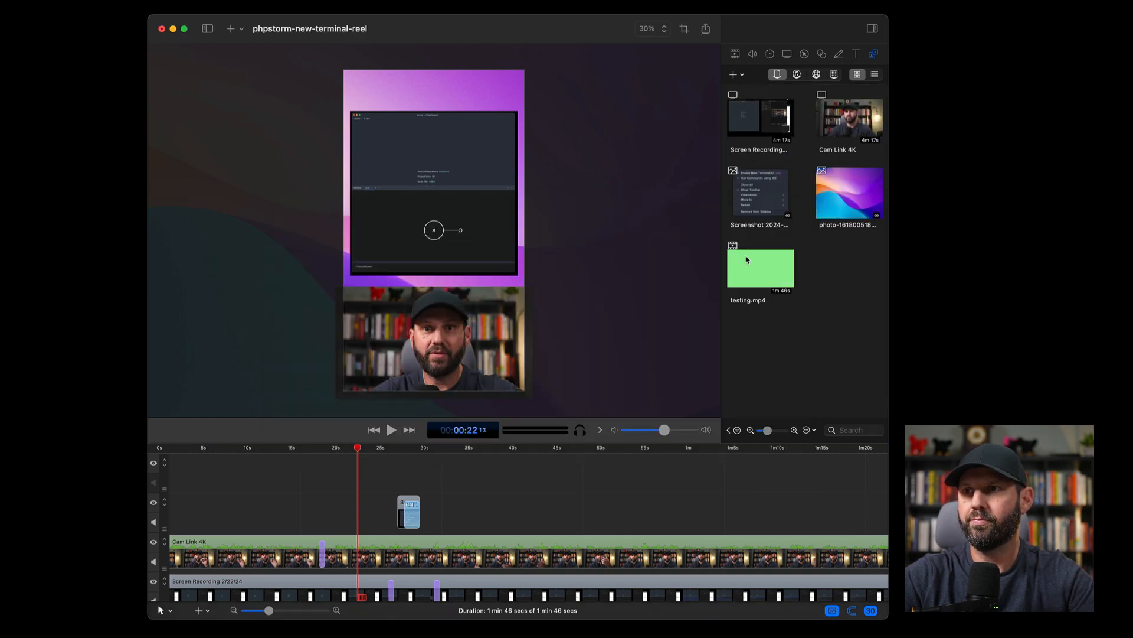
- Add testing.mp4 to the reel, centred across the canvas, and align its clip with the start of the timeline
drag(745, 261, 608, 210)
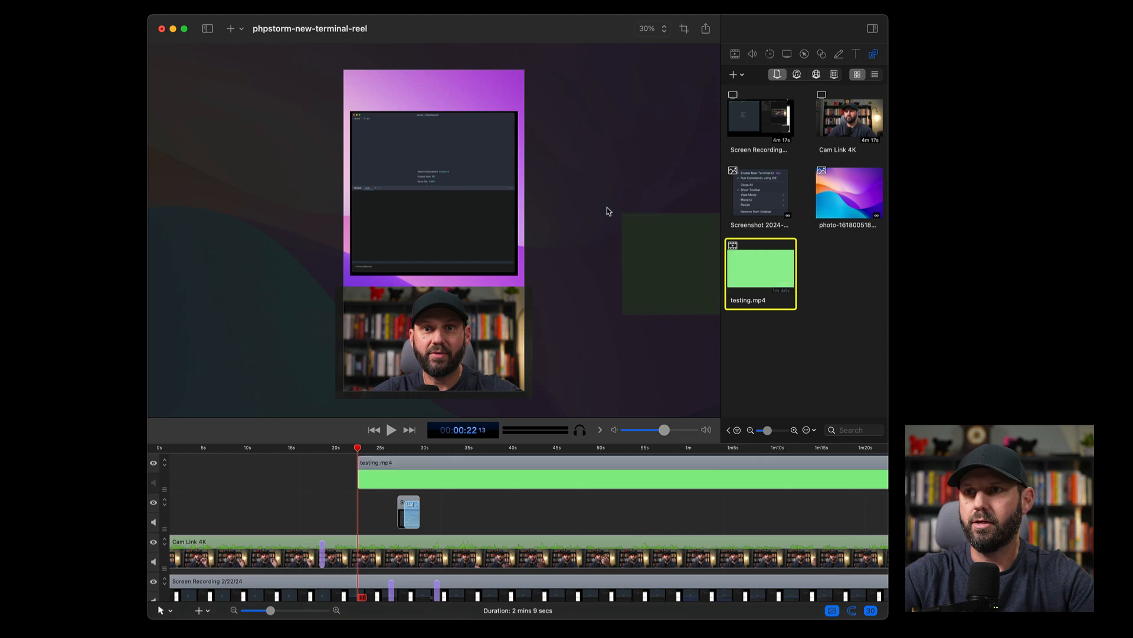
drag(670, 254, 390, 209)
drag(525, 466, 335, 466)
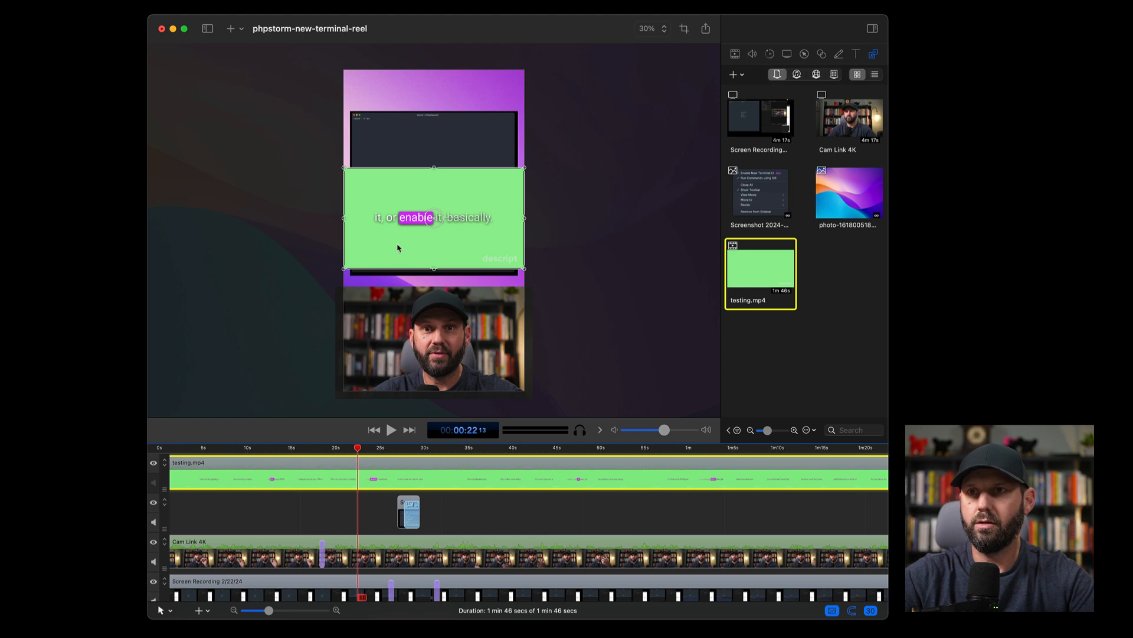
- Move the testing.mp4 overlay slightly down and crop its upper and lower edges to a narrow band around the caption text
drag(397, 248, 400, 260)
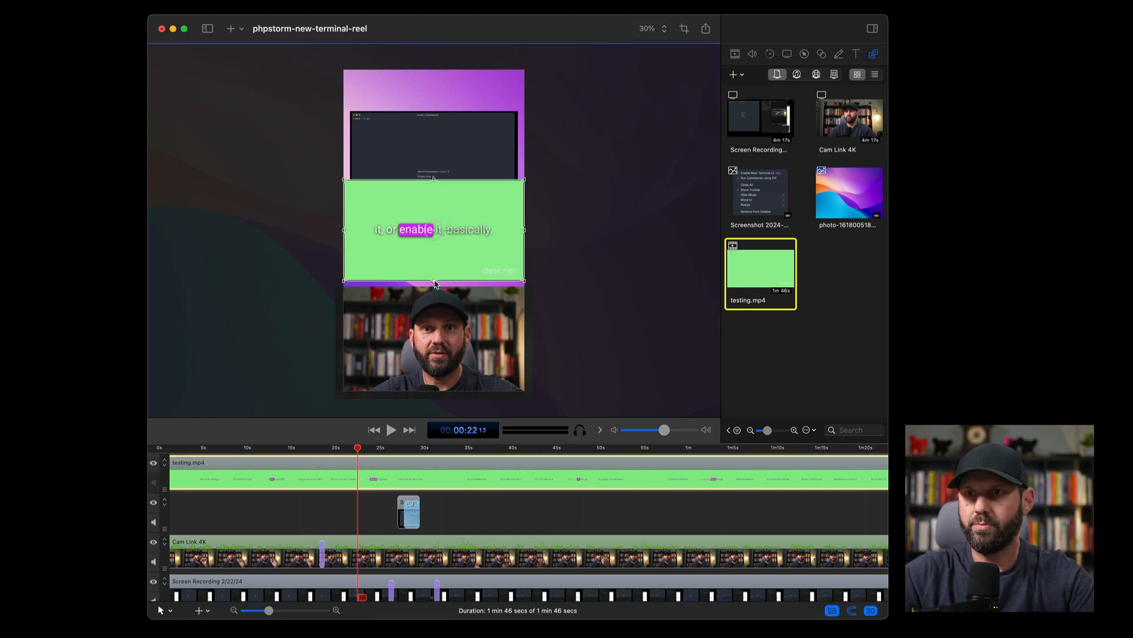
drag(435, 283, 435, 259)
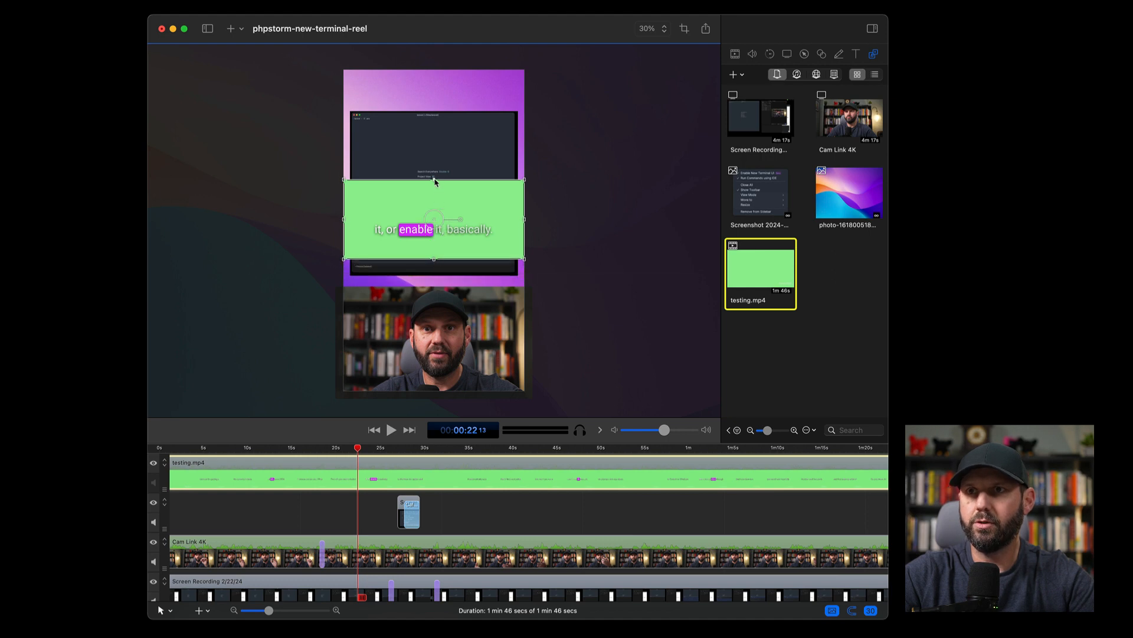
drag(435, 181, 430, 211)
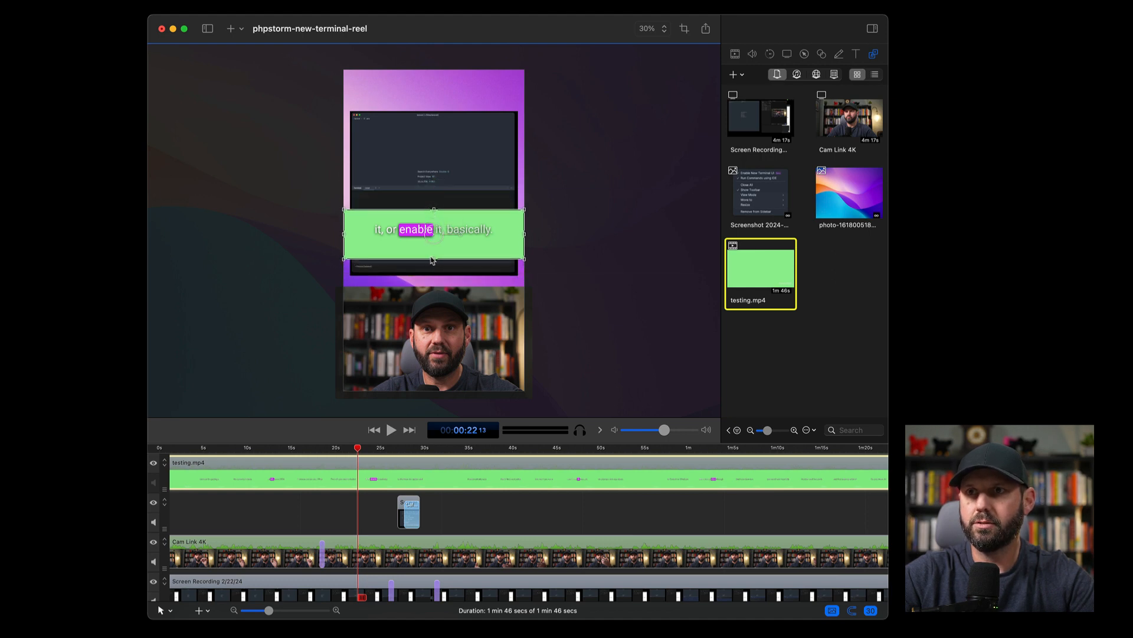
drag(432, 258, 433, 252)
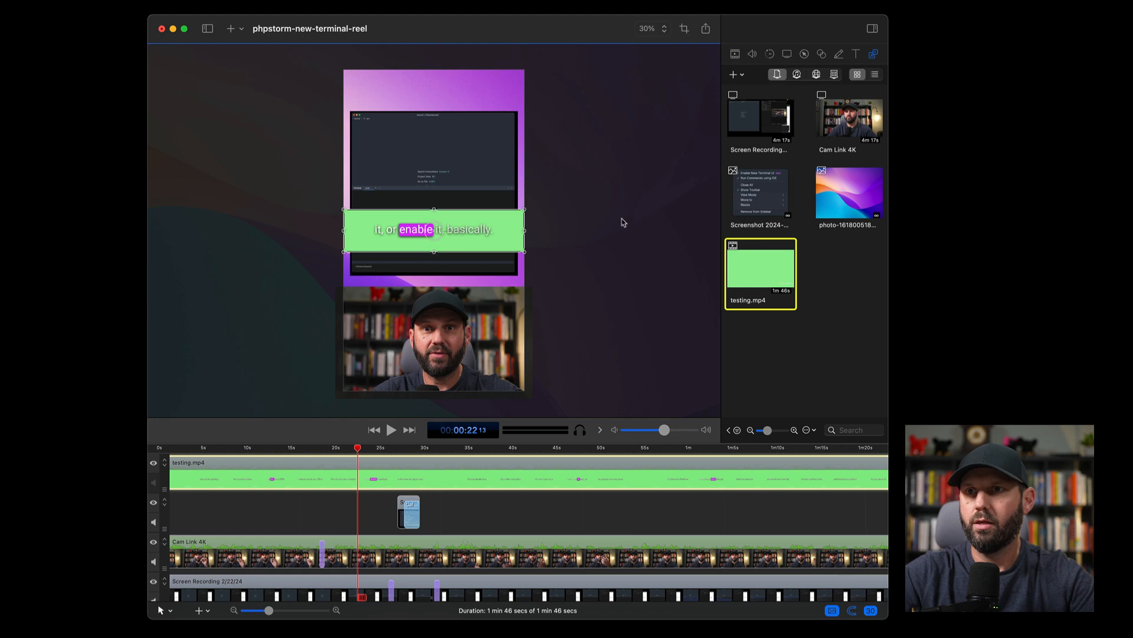
- Apply the Chroma Key effect to the testing.mp4 overlay and move the captions over the lower webcam footage, to position 0, -832
click(736, 54)
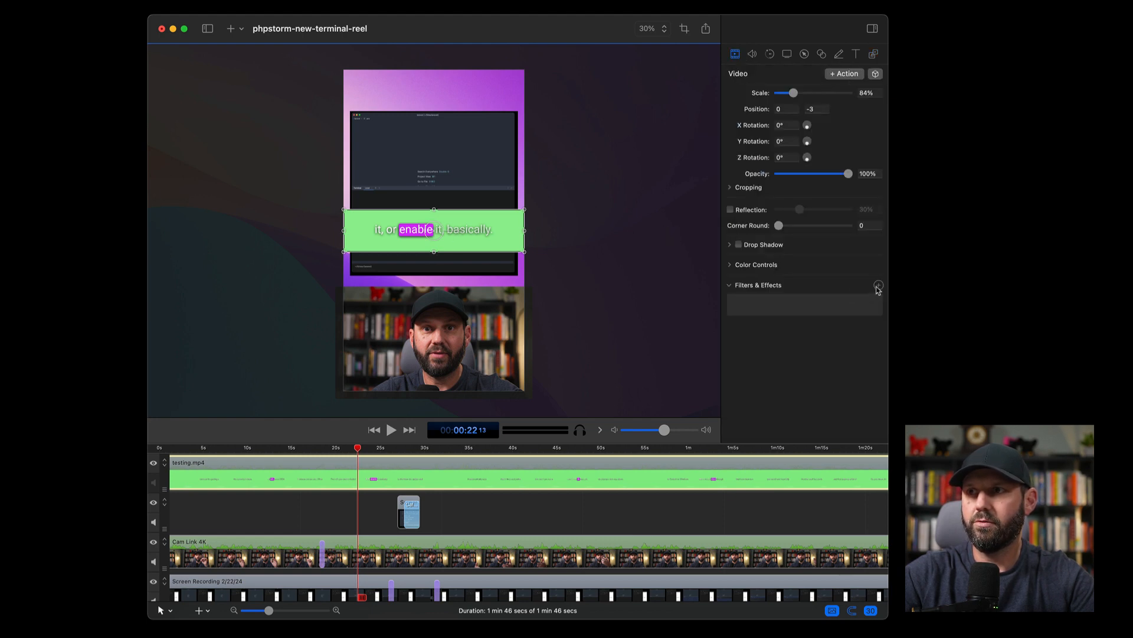
click(878, 285)
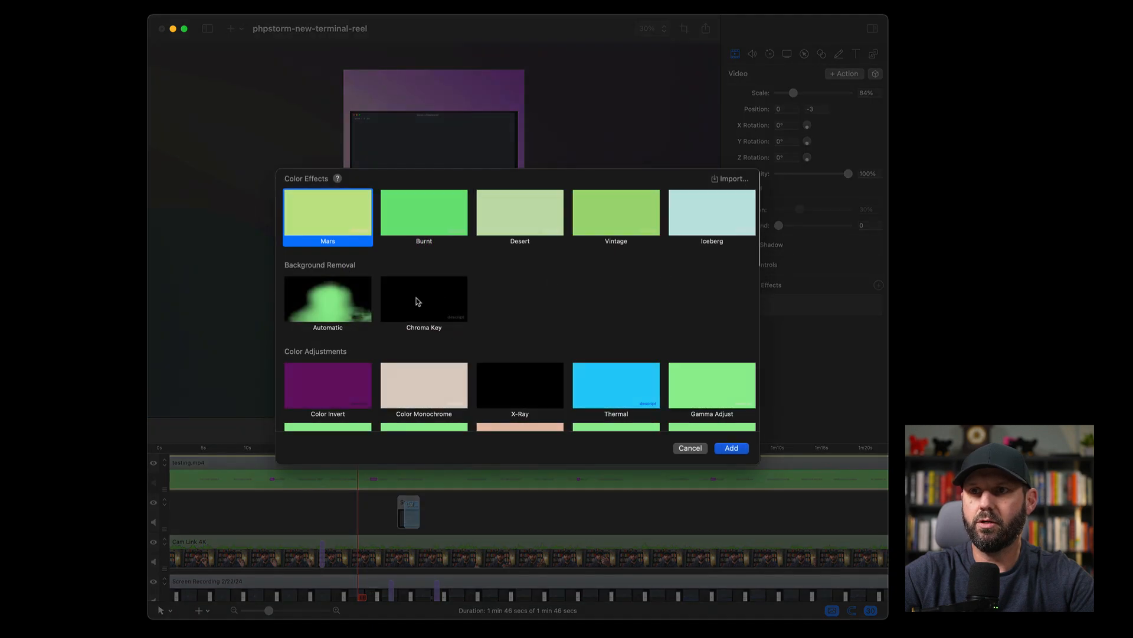
click(416, 299)
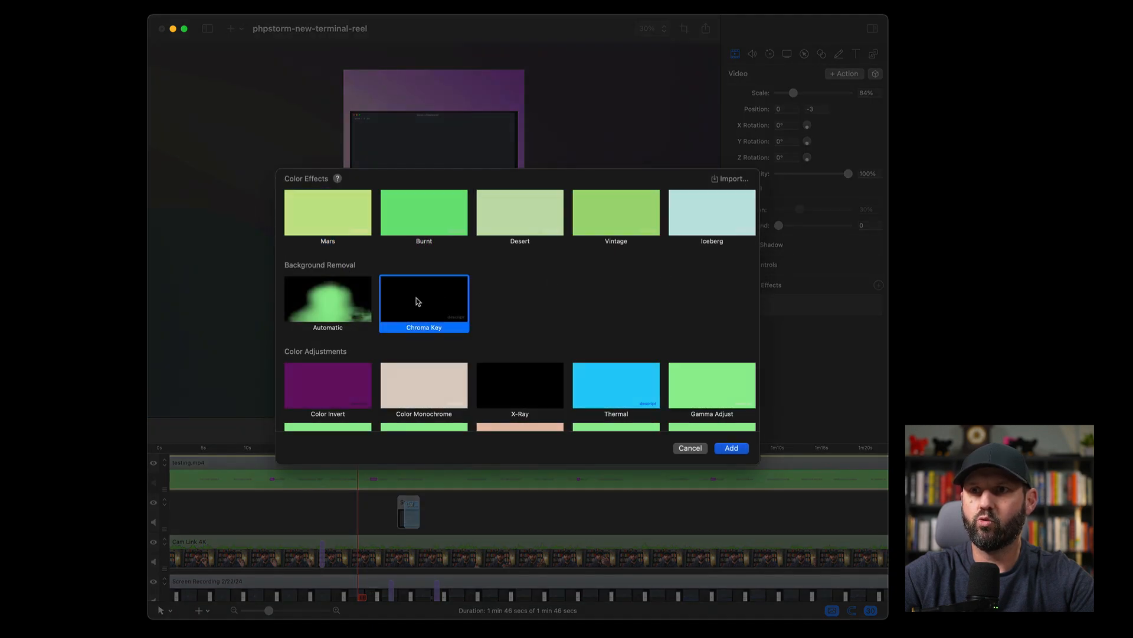
click(730, 448)
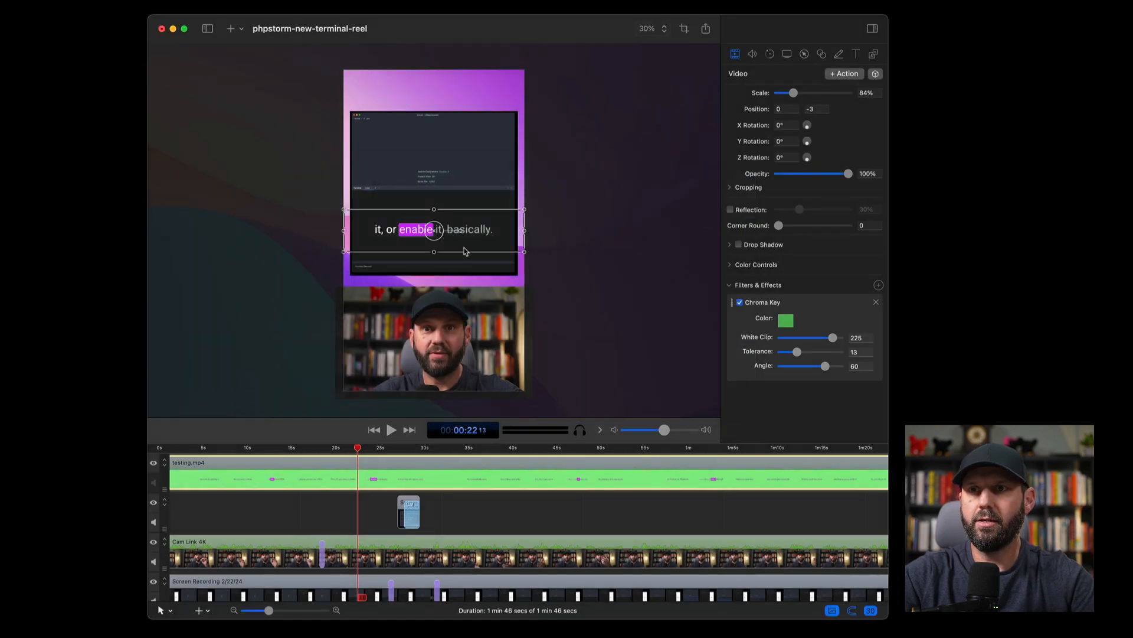
drag(392, 240, 394, 378)
key(space)
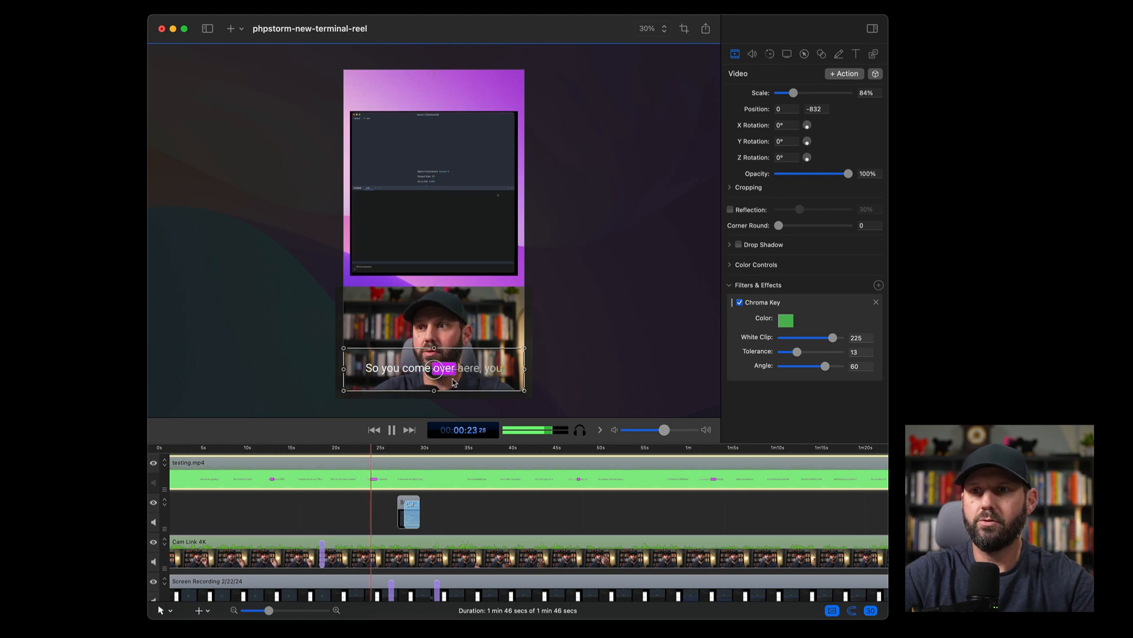